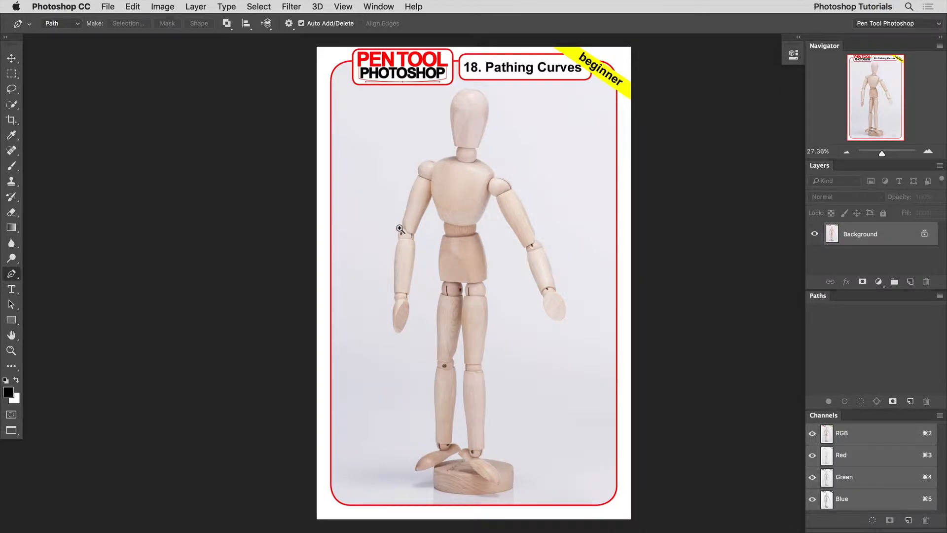
- Create a new empty path for outlining the wooden mannequin, with the shoulders and neck enlarged for tracing
drag(434, 160, 520, 207)
drag(462, 174, 403, 269)
click(423, 250)
key(super+z)
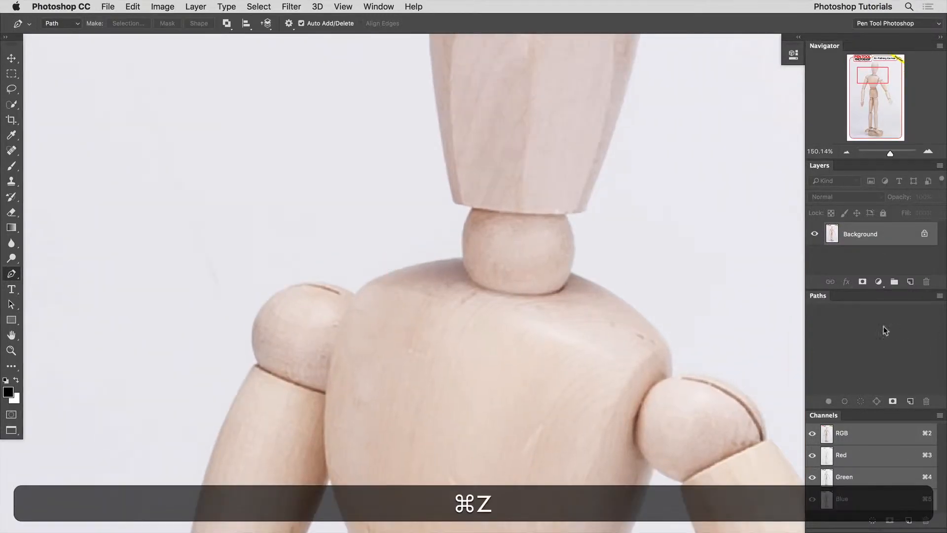
click(909, 401)
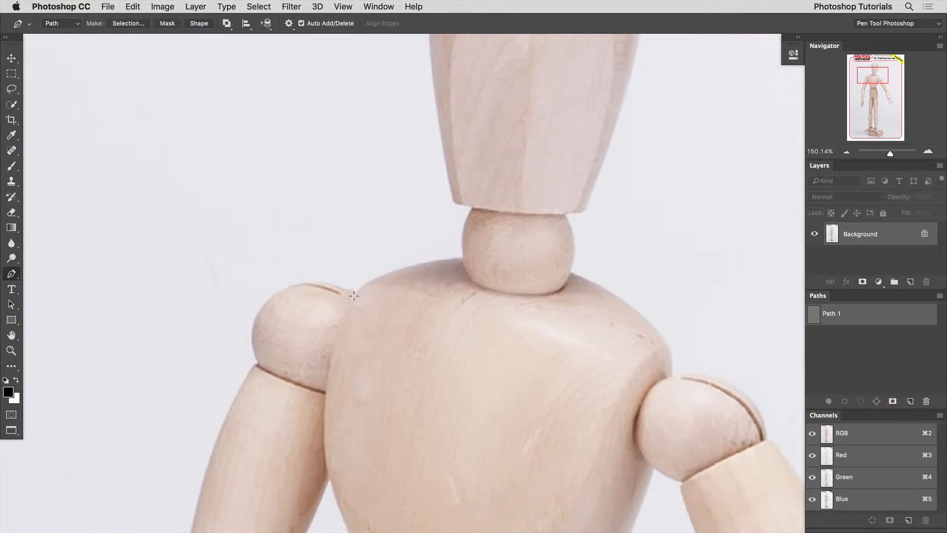
- With the Pen tool, trace a curved path from the left shoulder joint over the shoulder to the base of the neck
key(super+equal)
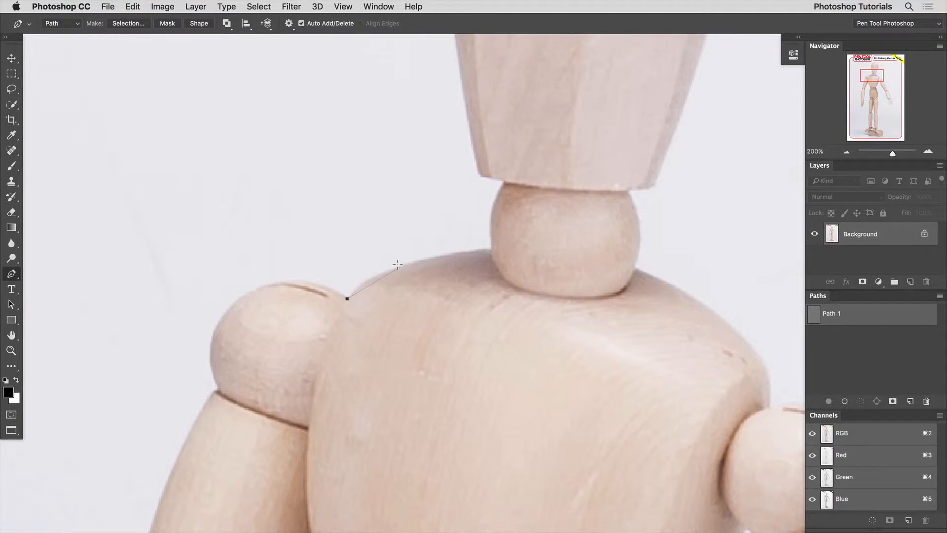
drag(392, 270, 423, 258)
drag(492, 251, 449, 327)
key(alt)
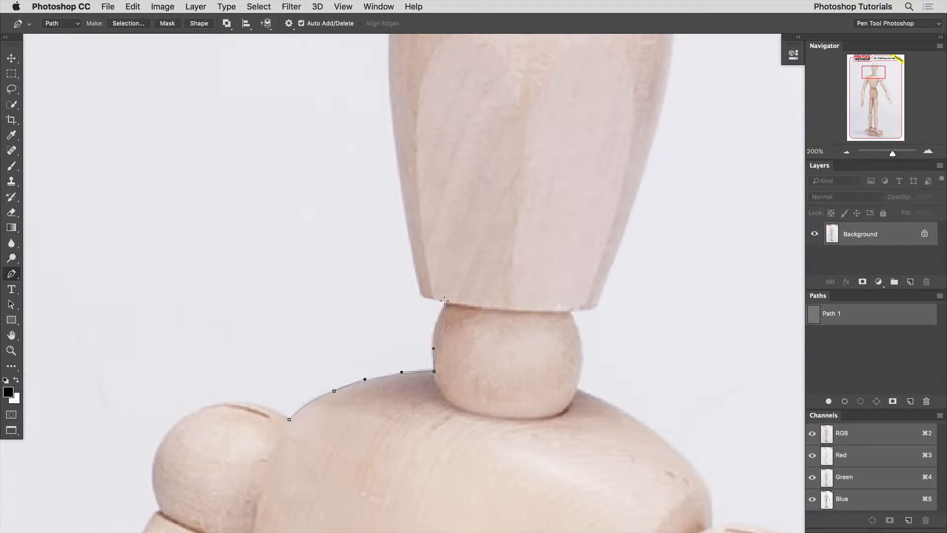
click(444, 302)
key(super+z)
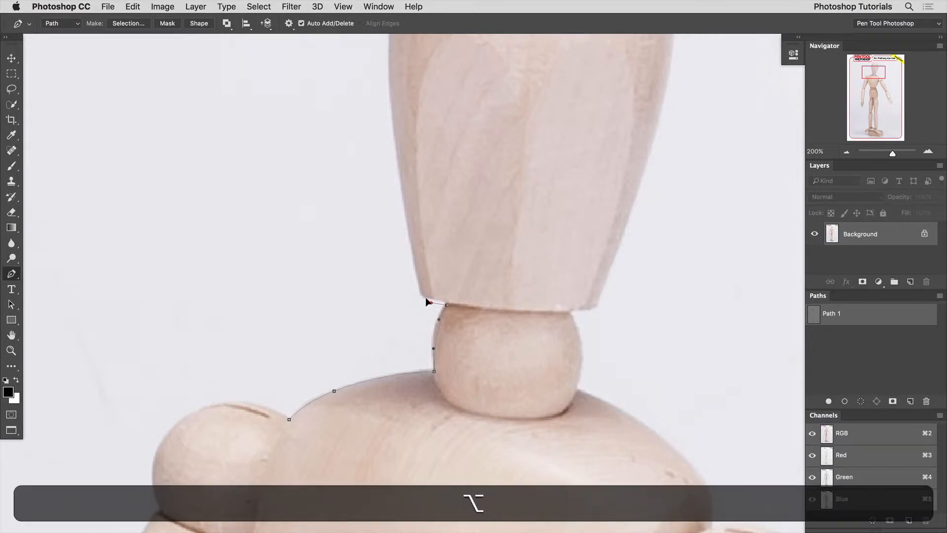
key(super+z)
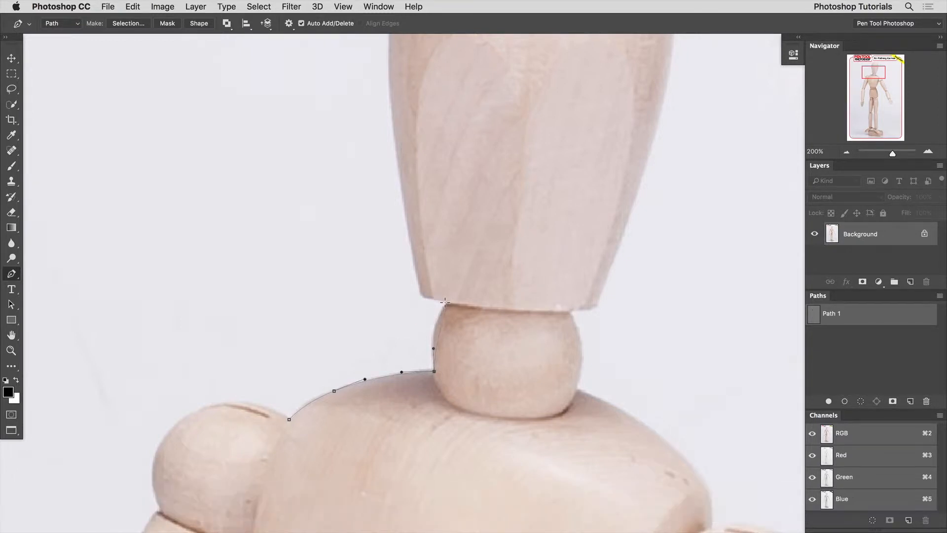
- Continue the path up the neck's left side and round the head's lower-left corner, redirecting handles at the sharp turns
drag(446, 304, 449, 296)
drag(440, 334, 461, 344)
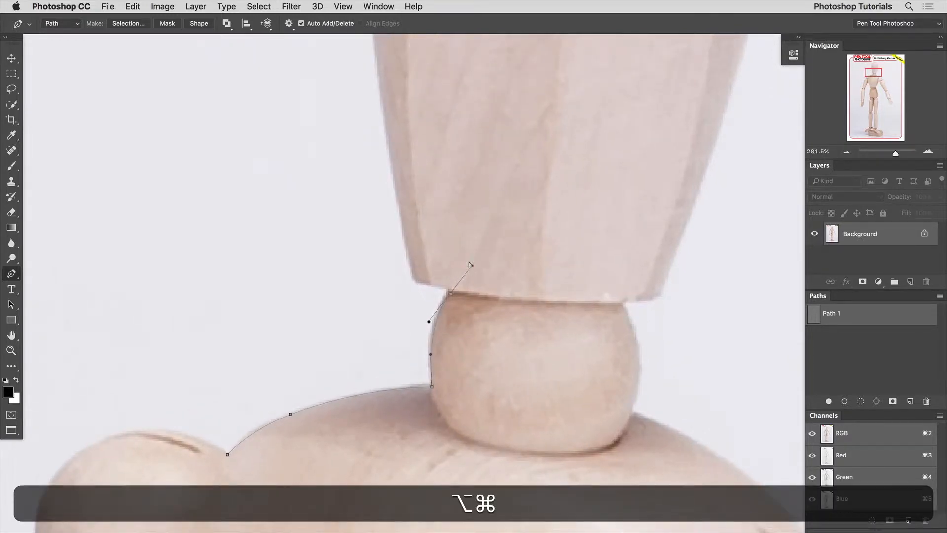
drag(471, 265, 454, 276)
drag(455, 269, 402, 361)
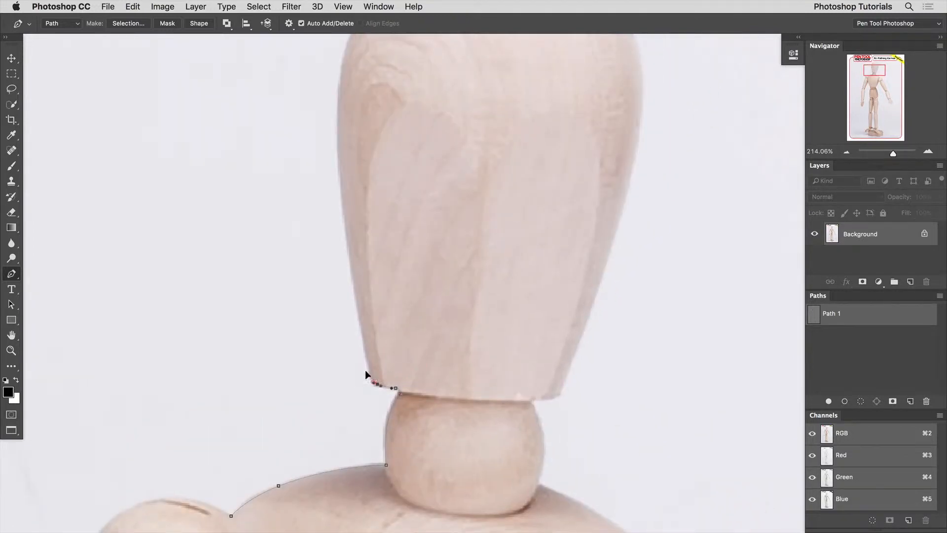
- Trace the head with curved segments up its left side, over the crown and onto its right side
scroll(372, 310, up, 5)
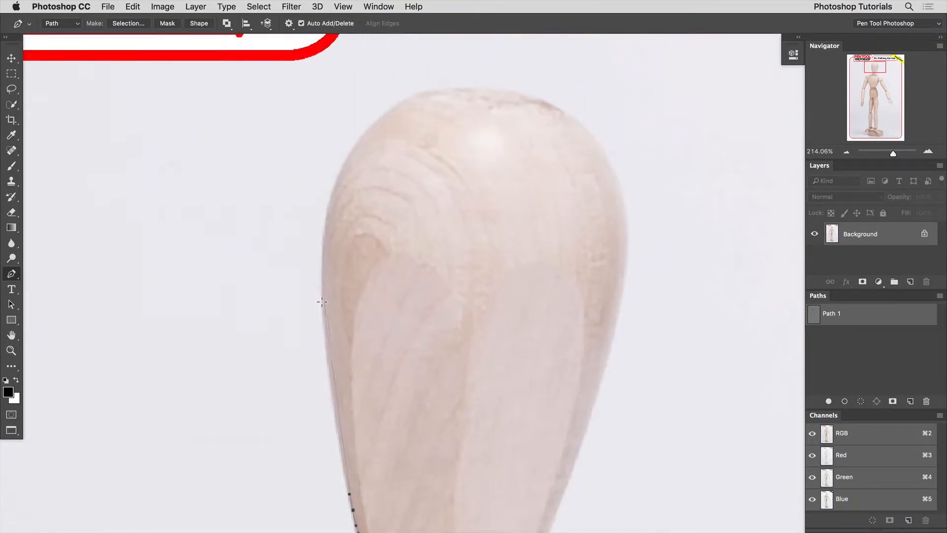
drag(323, 304, 318, 208)
drag(391, 112, 446, 69)
drag(551, 104, 570, 113)
scroll(629, 258, right, 5)
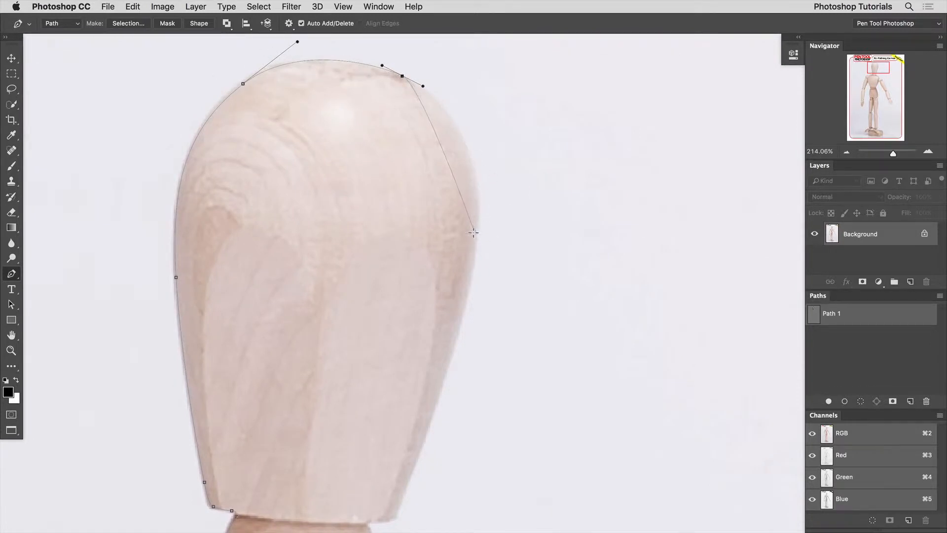
drag(474, 248, 492, 200)
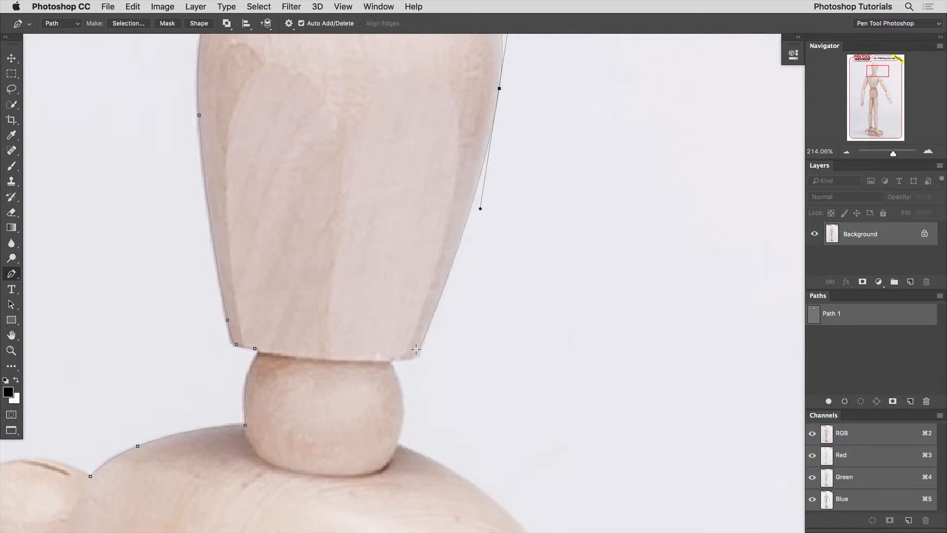
- Trace down to the head's lower-right corner, adjust the handle of the long side curve, and continue along the underside to the neck
drag(418, 350, 415, 356)
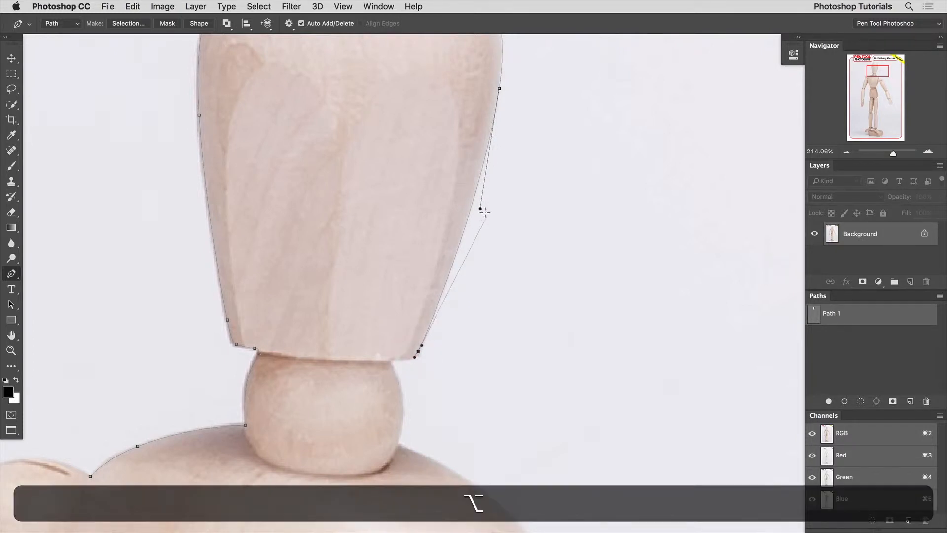
drag(485, 212, 486, 195)
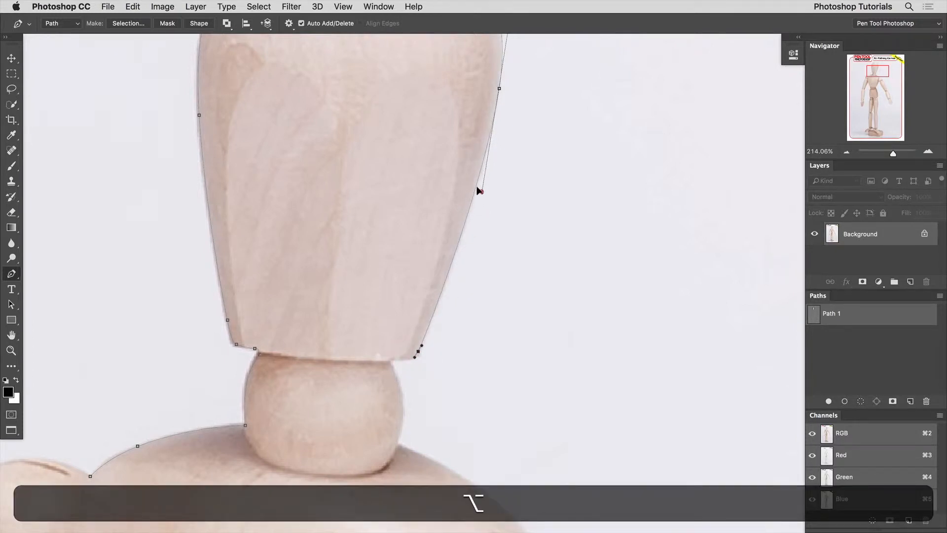
click(402, 359)
drag(390, 360, 395, 360)
- Curve the path down the neck's right side to the torso and redirect the handle along the right shoulder
drag(420, 398, 313, 152)
drag(287, 65, 268, 50)
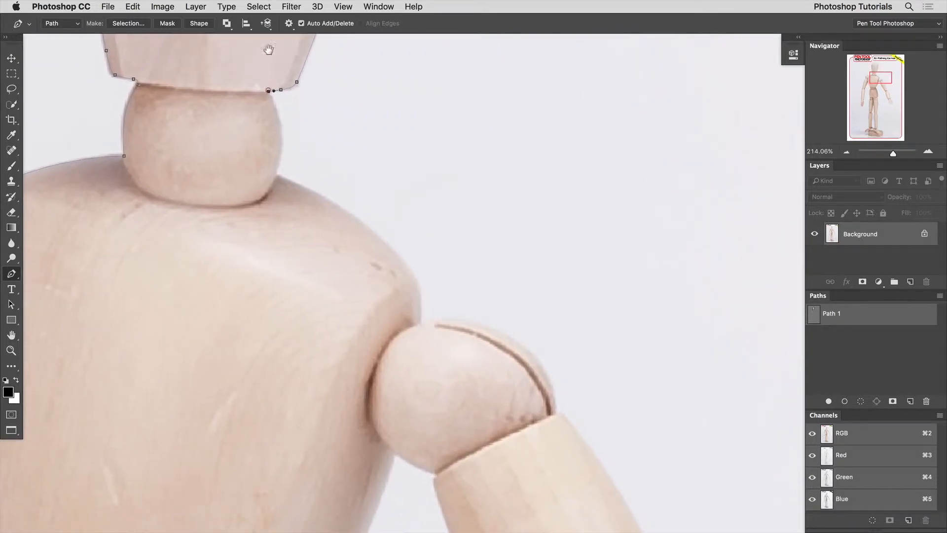
drag(267, 89, 243, 86)
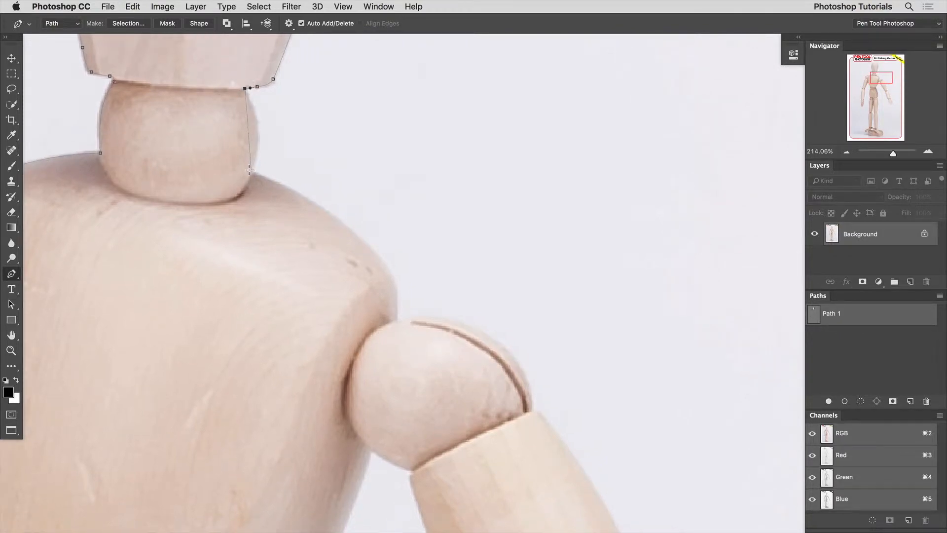
key(alt)
drag(234, 200, 266, 176)
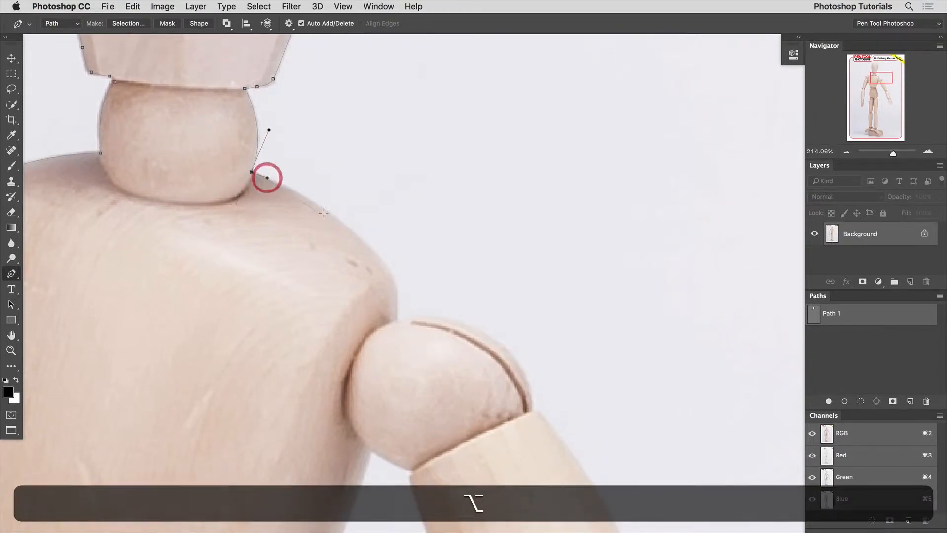
- Trace the right shoulder slope and the ball joint to the top of the upper arm, ending in a corner anchor
drag(342, 223, 319, 121)
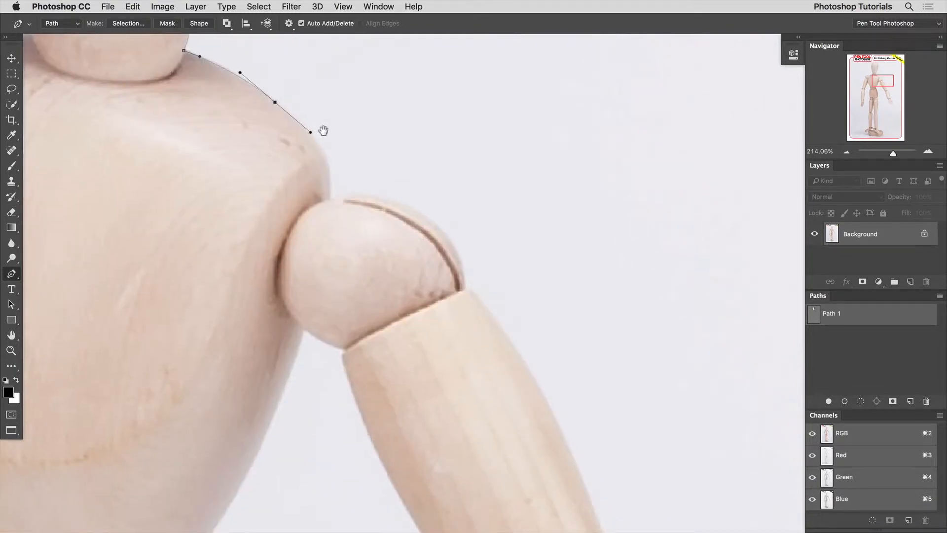
drag(328, 165, 453, 233)
key(super+z)
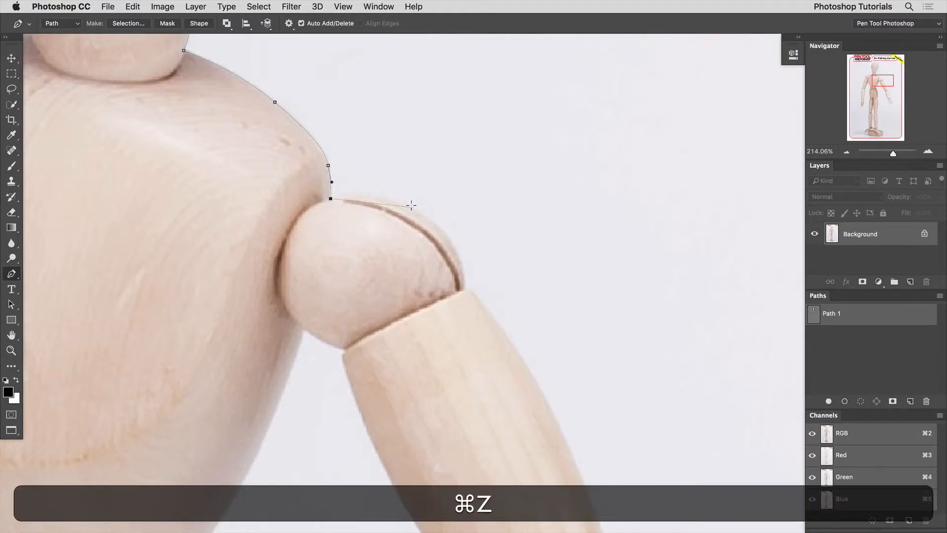
drag(414, 209, 444, 226)
key(super+z)
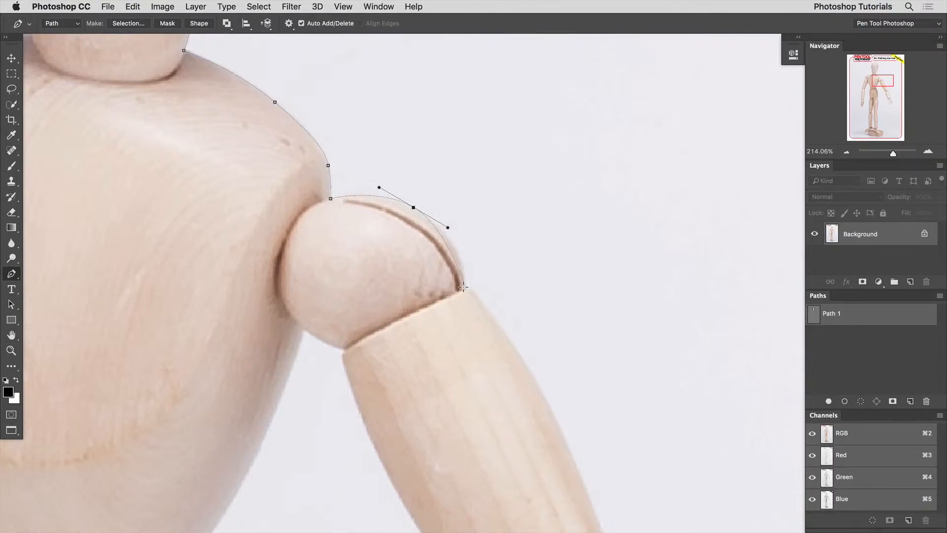
drag(465, 290, 461, 316)
key(alt)
alt+click(466, 289)
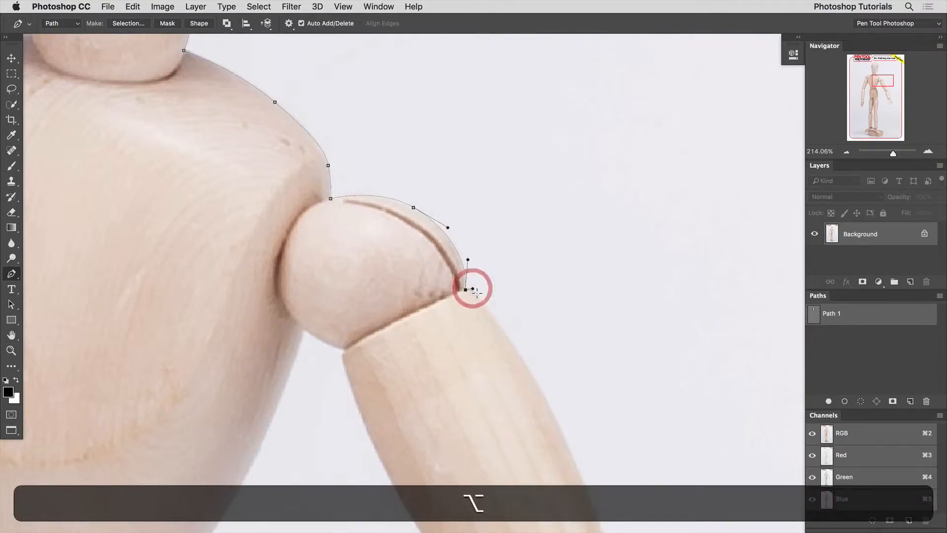
- Trace the outer edge of the right upper arm around its lower corner to the elbow joint
scroll(391, 140, down, 5)
scroll(391, 140, right, 4)
click(412, 234)
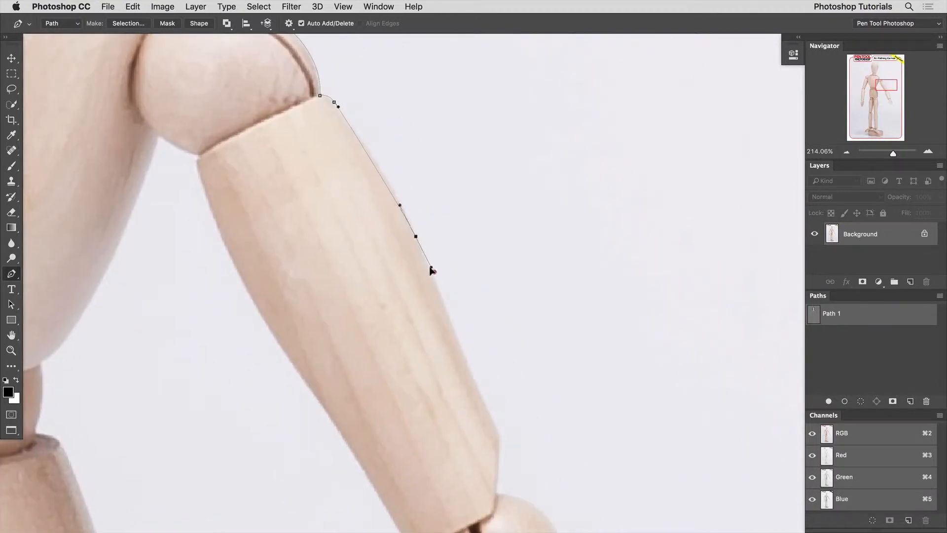
click(440, 289)
scroll(450, 253, down, 5)
scroll(450, 253, right, 2)
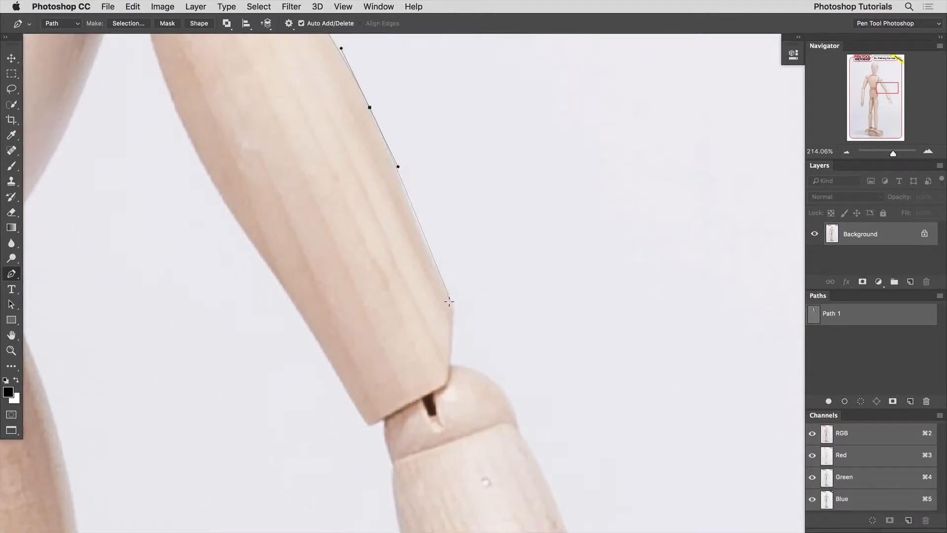
drag(451, 303, 450, 345)
click(448, 365)
- Trace the rounded elbow joint and the outer edge of the forearm down to the wrist and the start of the hand
scroll(481, 374, down, 5)
scroll(482, 374, right, 3)
drag(376, 203, 390, 222)
drag(428, 319, 446, 386)
scroll(381, 90, down, 5)
scroll(380, 91, right, 1)
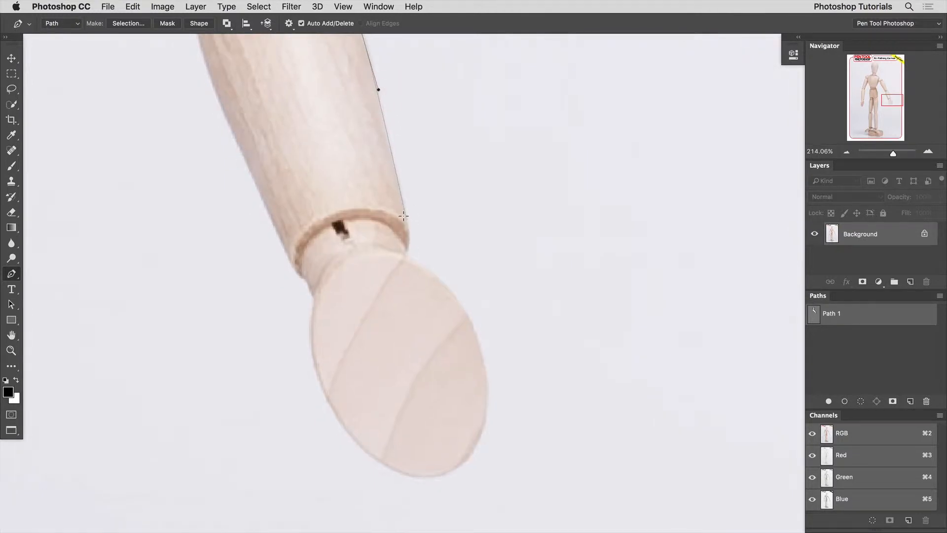
drag(408, 237, 402, 255)
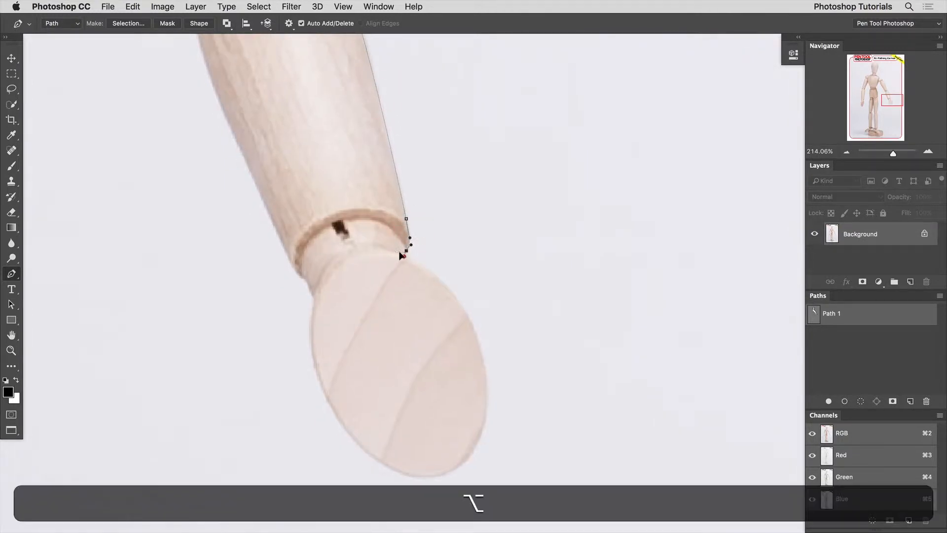
- Trace the oval hand with curved segments around its tip and back up to the wrist, ending in a corner anchor
drag(464, 312, 484, 353)
scroll(484, 245, down, 5)
scroll(484, 245, right, 1)
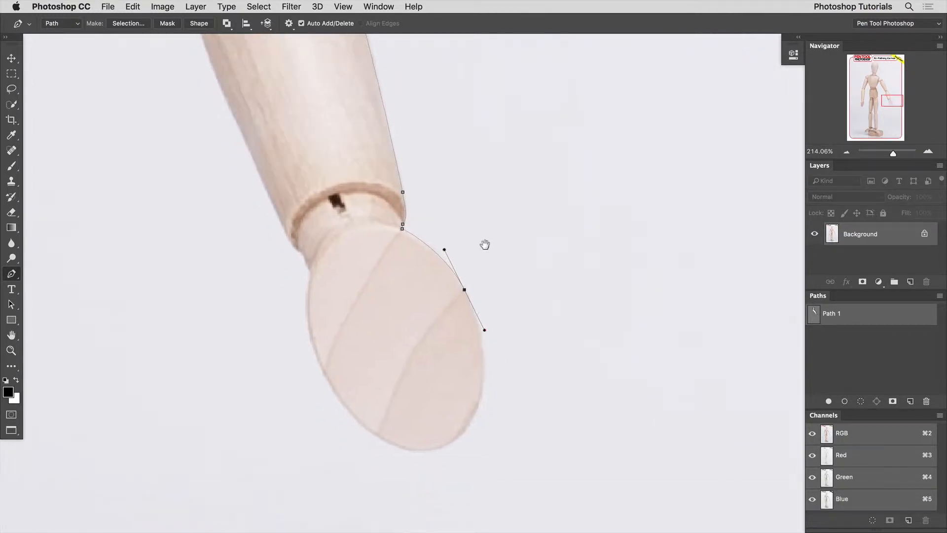
drag(463, 299, 370, 343)
drag(321, 288, 295, 249)
mouse_move(296, 164)
mouse_down()
mouse_move(298, 118)
mouse_move(290, 153)
mouse_up()
alt+click(291, 154)
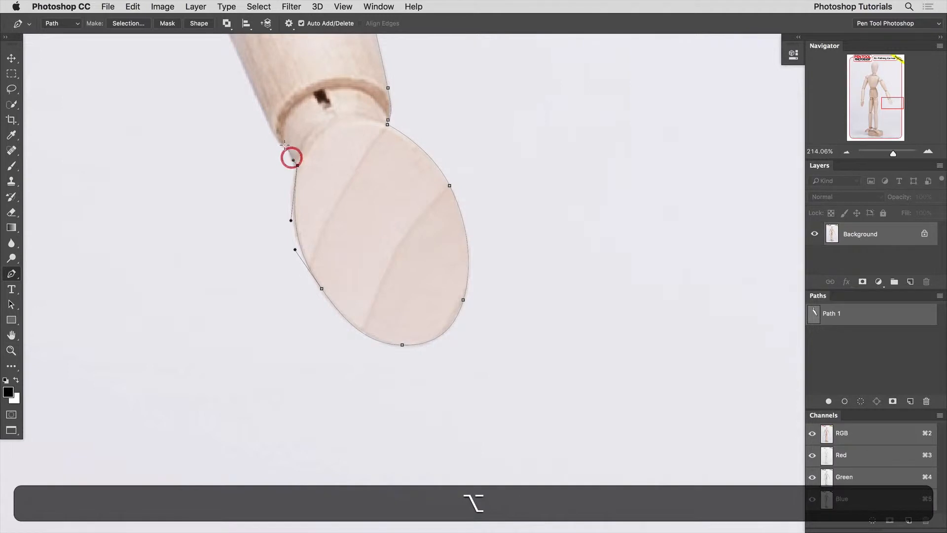
- Trace the inner edge of the wrist and forearm up past the elbow joint to the upper arm's lower corner
drag(287, 196, 353, 350)
drag(338, 283, 330, 267)
drag(296, 212, 417, 434)
drag(404, 326, 463, 397)
- Trace the inner edge of the right upper arm with smooth curve anchors up toward the shoulder joint
click(393, 276)
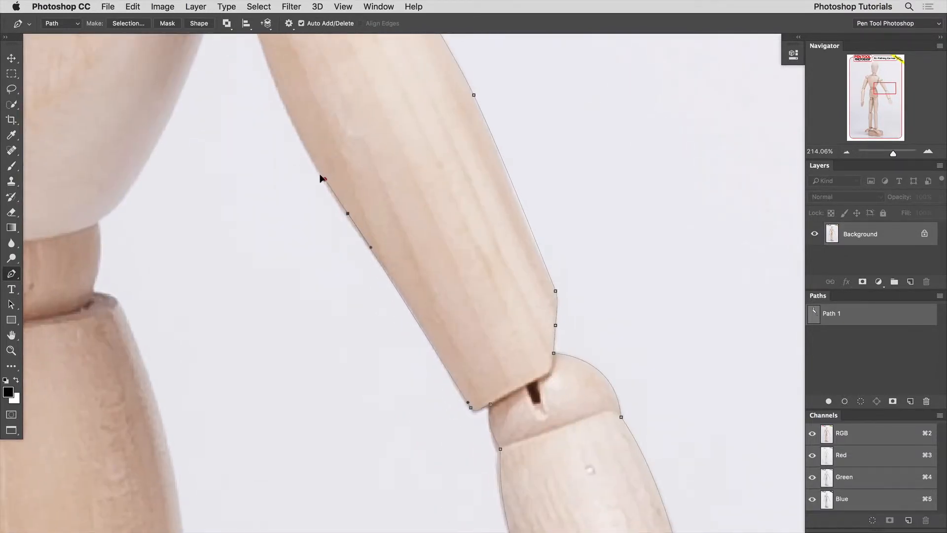
click(324, 178)
click(415, 316)
drag(415, 316, 417, 318)
drag(313, 175, 417, 406)
click(390, 336)
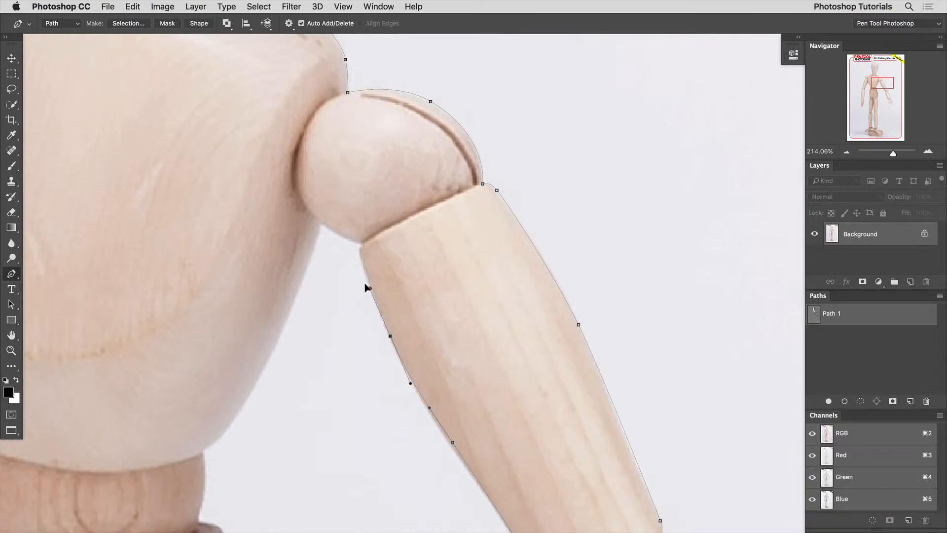
- Round the upper arm's inner top corner and follow the shoulder ball to the armpit, redirecting the handle down the torso
drag(368, 280, 307, 266)
key(alt)
alt+click(359, 242)
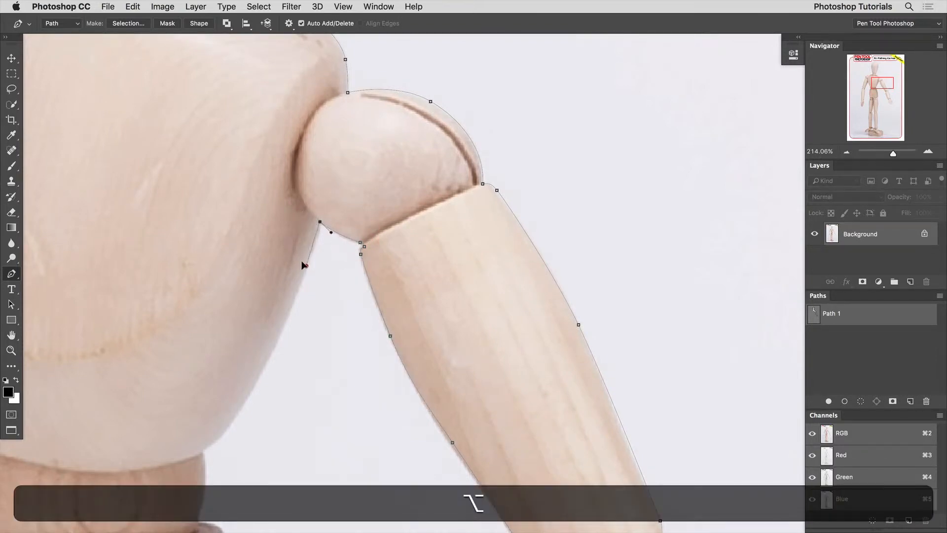
- Trace the torso's right side from the armpit down to the waist, redoing the middle curve anchor and setting a corner at the waist
drag(298, 327, 395, 223)
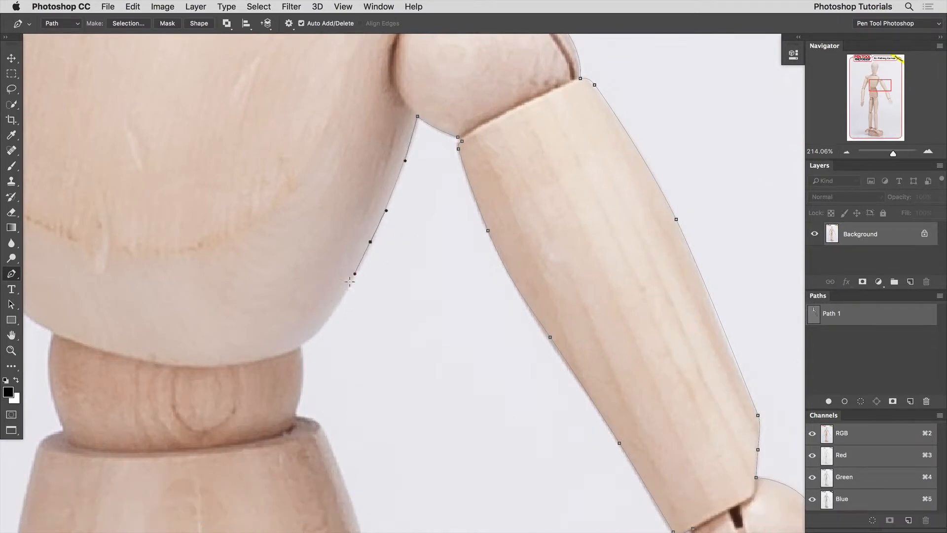
key(super+z)
drag(367, 248, 349, 282)
drag(343, 284, 391, 175)
mouse_move(349, 237)
mouse_down()
mouse_move(317, 253)
mouse_move(351, 247)
mouse_up()
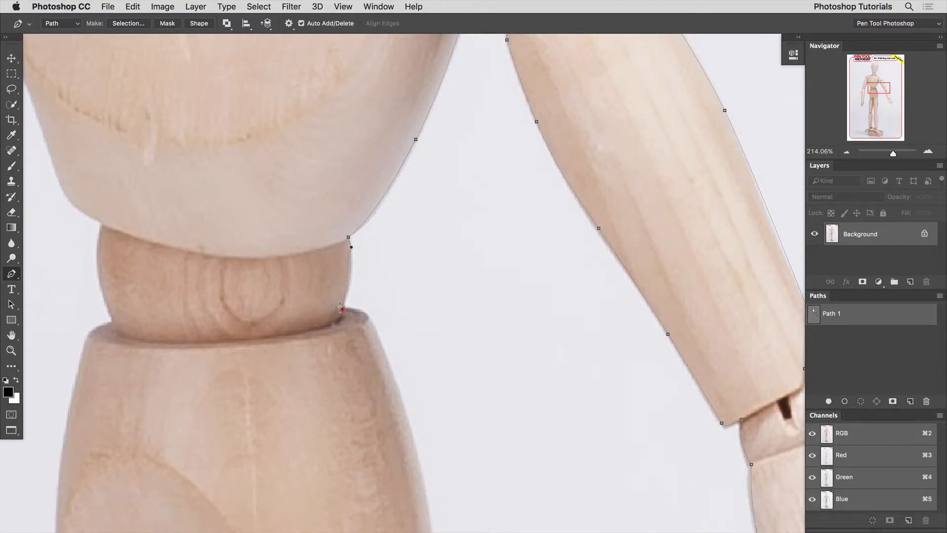
- Trace the waist's right side, round the pelvis's upper-right corner and continue down the outer hip with curve anchors
drag(343, 308, 359, 310)
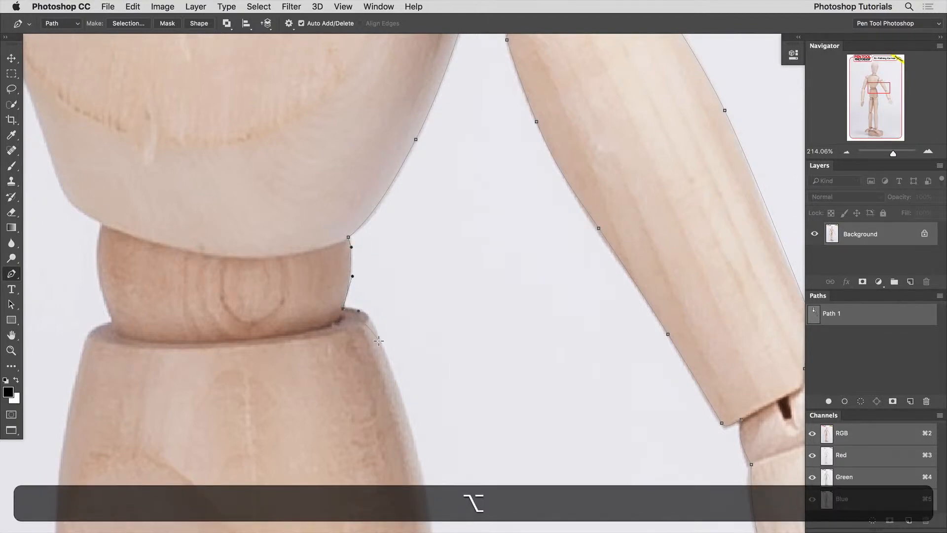
mouse_move(381, 343)
mouse_down()
mouse_move(390, 373)
mouse_move(388, 363)
mouse_up()
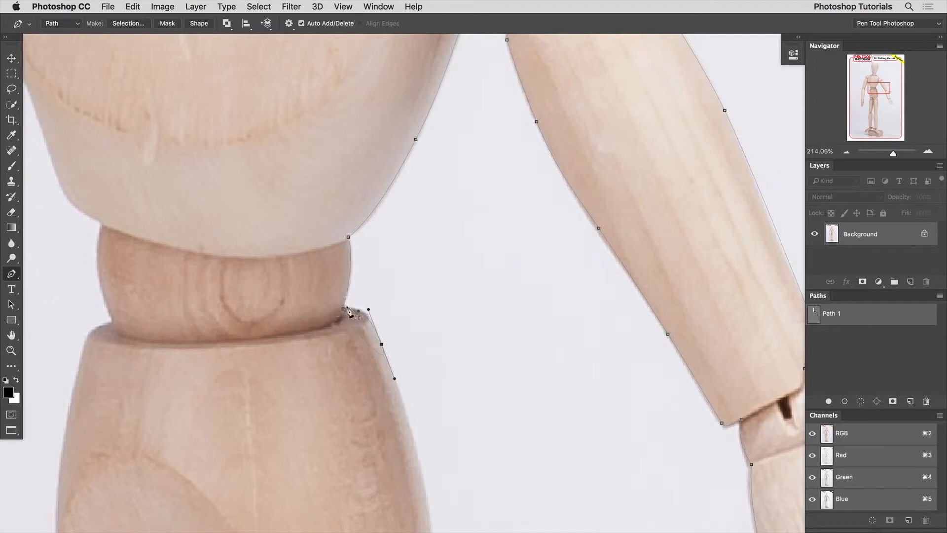
scroll(355, 313, down, 5)
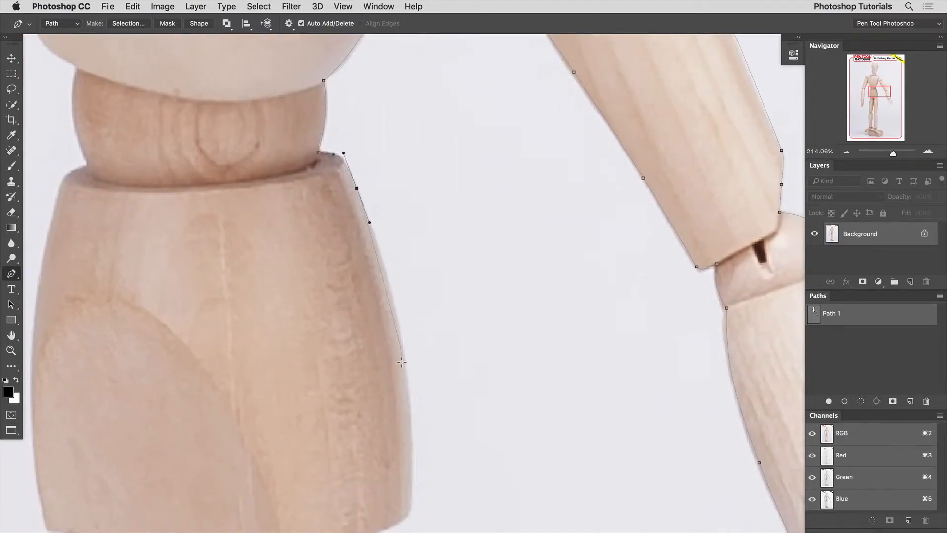
drag(402, 362, 412, 439)
scroll(404, 315, down, 10)
click(396, 195)
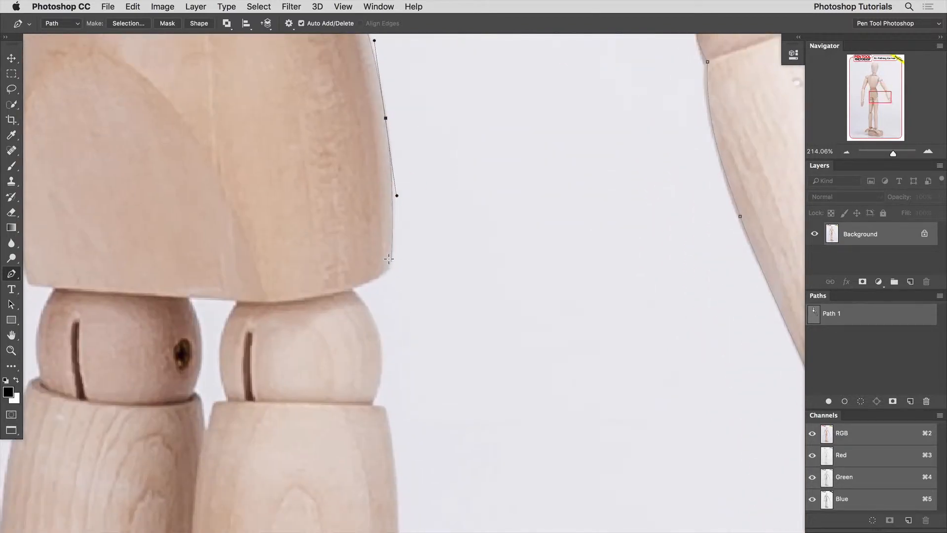
- Round the pelvis's lower-right corner and follow the right hip ball with curve anchors down to the top of the thigh
drag(391, 260, 363, 300)
key(alt)
scroll(380, 258, down, 3)
drag(380, 243, 379, 270)
key(alt)
key(super)
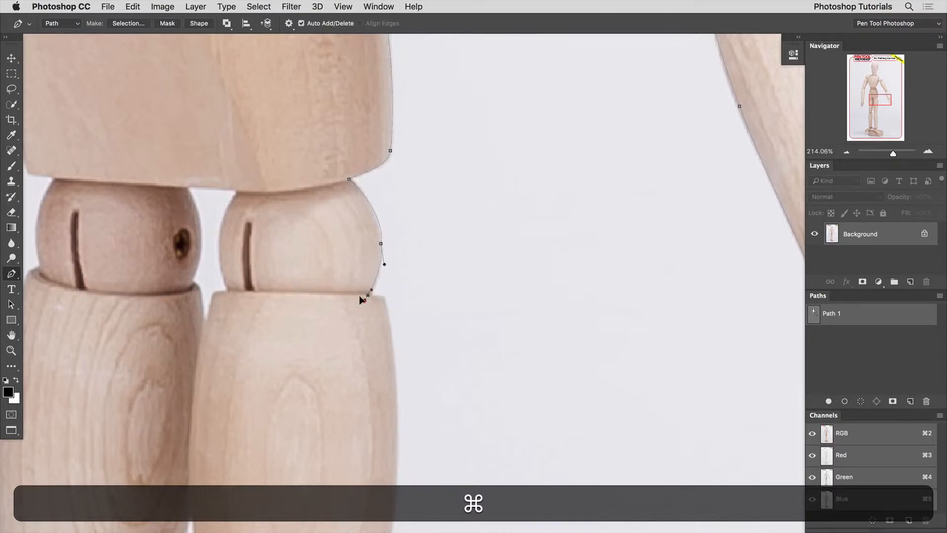
super+click(368, 295)
- Round the right thigh's upper outer corner, then reselect the path and refine the curve around the hip ball
key(alt)
super+click(385, 306)
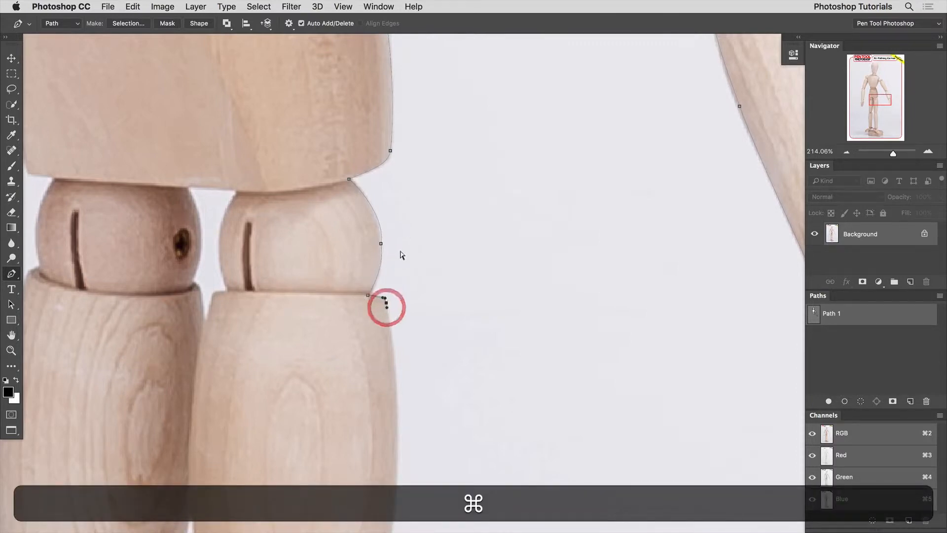
super+click(400, 254)
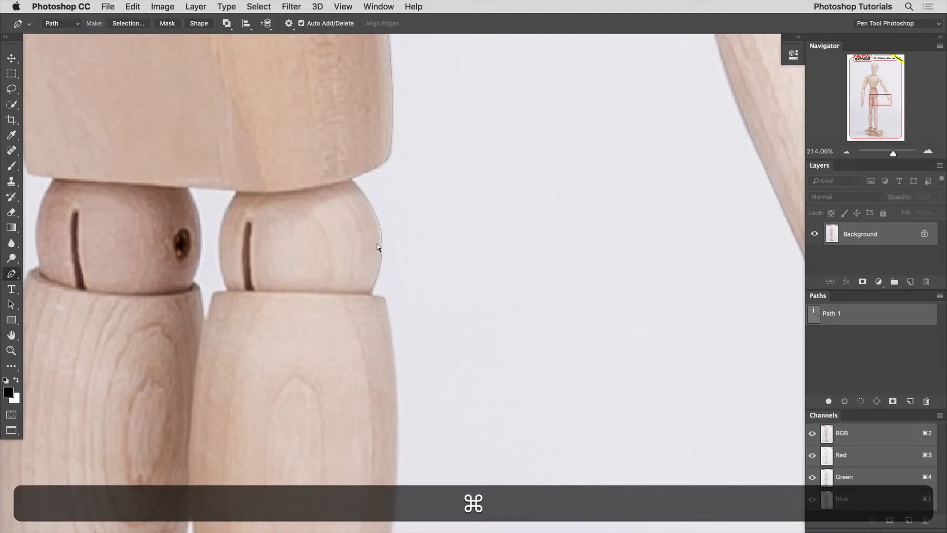
super+click(379, 243)
super+drag(393, 216, 390, 211)
scroll(376, 238, down, 5)
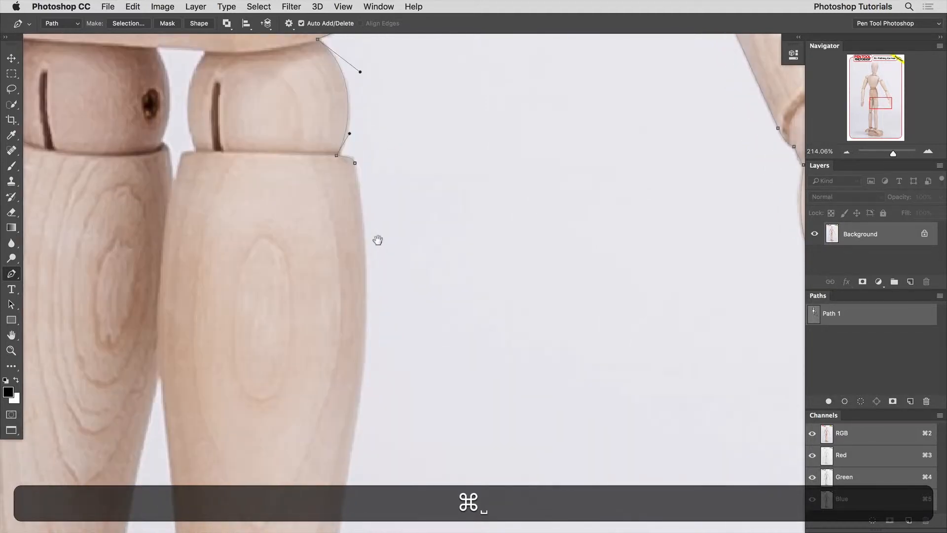
- Resume the path at the thigh's upper corner and trace the right leg's outer thigh down to the knee joint
click(354, 163)
drag(363, 302, 364, 370)
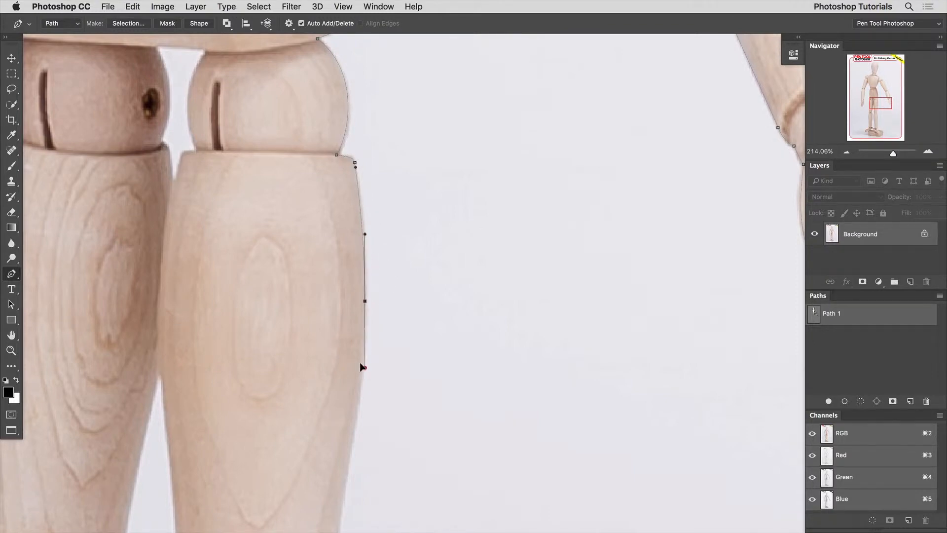
scroll(364, 370, down, 5)
drag(352, 325, 369, 222)
drag(354, 297, 348, 337)
scroll(434, 186, down, 5)
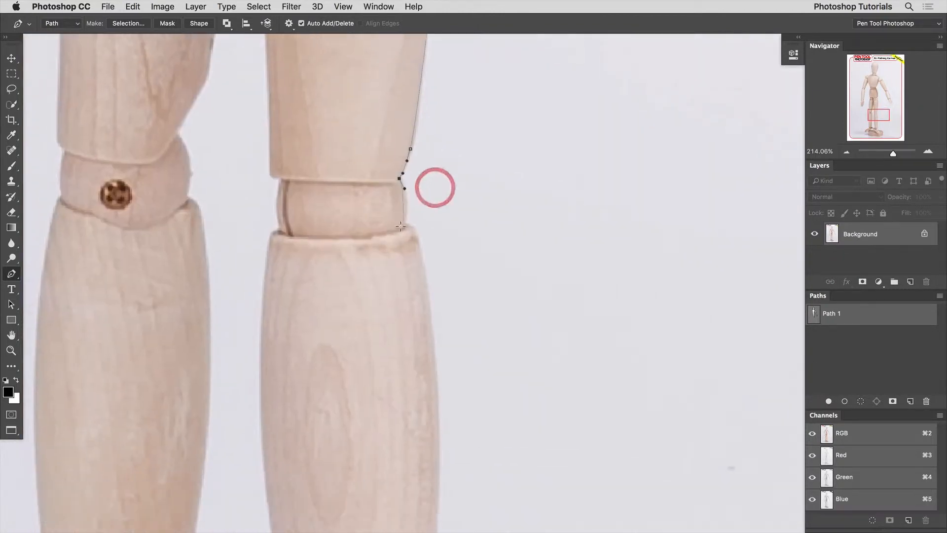
- Trace the outer side of the right knee joint, round the shin's upper corner and continue along the outer calf
click(402, 224)
drag(401, 224, 404, 231)
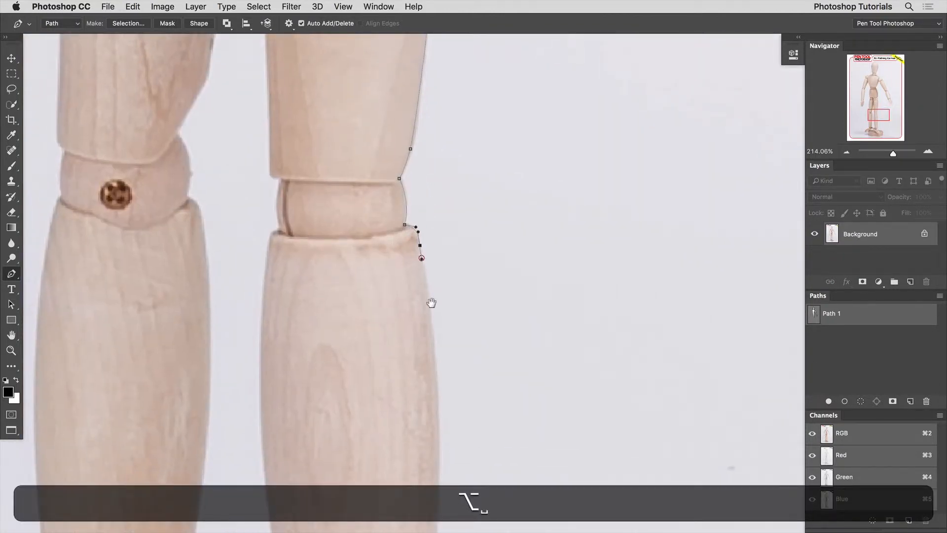
scroll(431, 303, down, 5)
drag(414, 296, 434, 184)
click(426, 257)
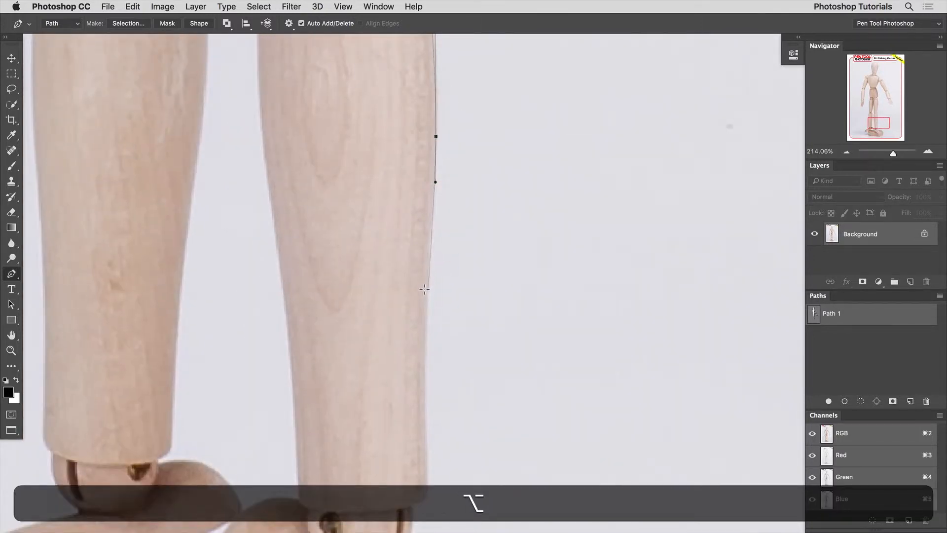
- Trace the right leg's lower outer shin, round its bottom corner and follow the ankle ball to the top of the foot
click(424, 294)
click(423, 331)
drag(409, 239, 399, 98)
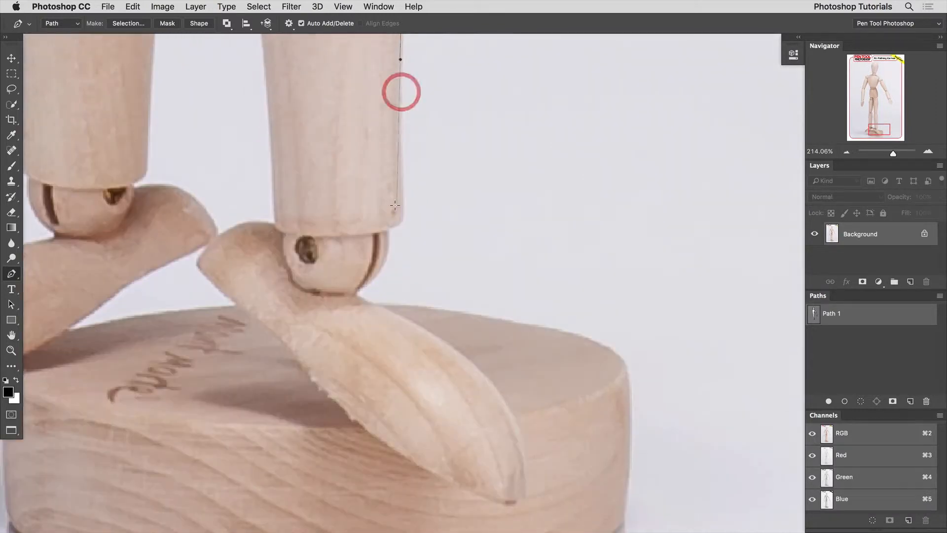
drag(402, 206, 402, 221)
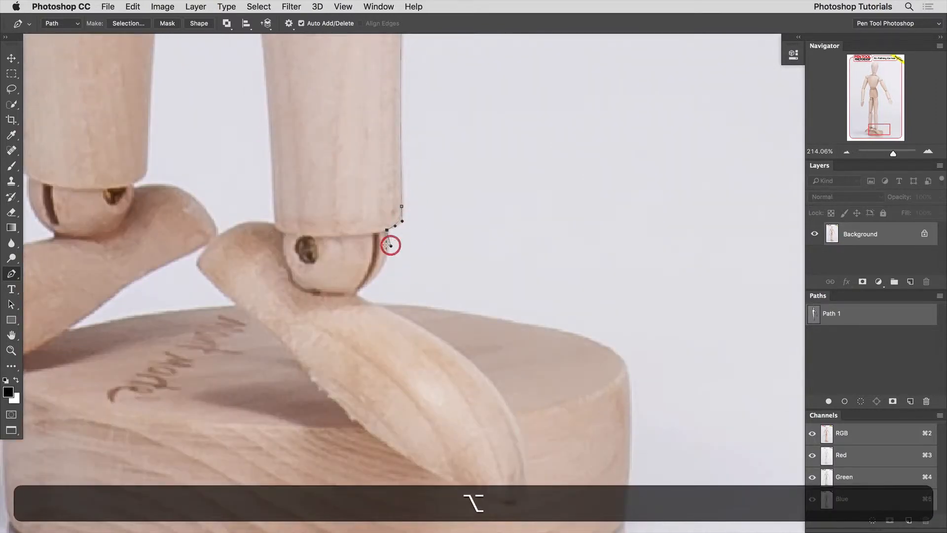
mouse_move(355, 293)
mouse_down()
mouse_move(325, 312)
mouse_move(355, 297)
mouse_up()
click(375, 305)
- Trace the wooden base's upper back edge from the foot and continue down its right side to the lower corner
drag(438, 312, 293, 221)
drag(357, 230, 419, 240)
drag(482, 280, 485, 306)
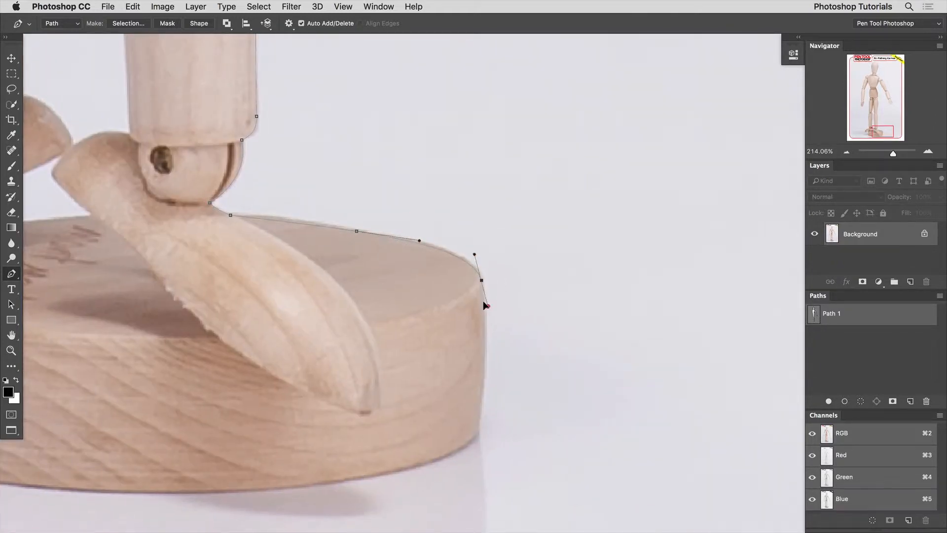
drag(480, 408, 469, 440)
- Trace the base's curved bottom edge from right to left with long smooth curve anchors
drag(396, 452, 624, 302)
drag(529, 334, 444, 341)
click(453, 345)
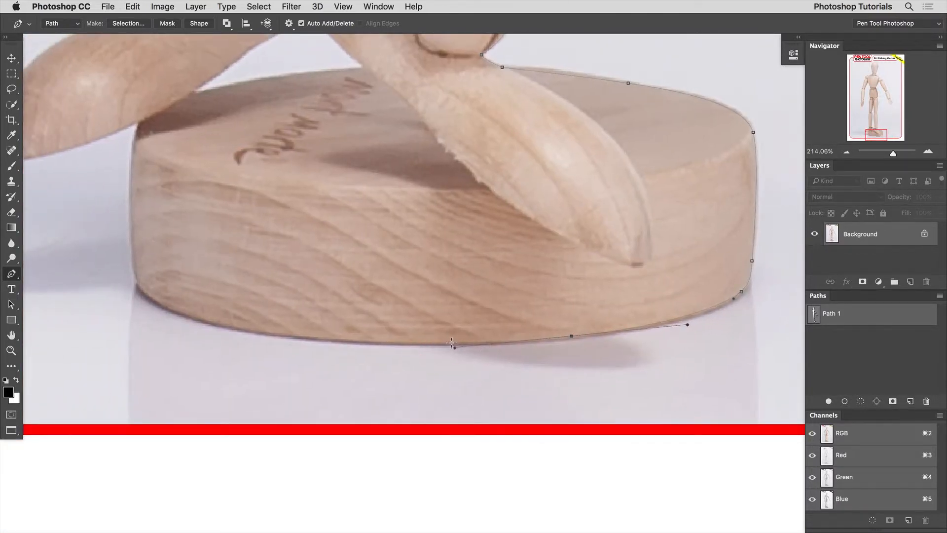
drag(416, 325, 551, 332)
drag(394, 338, 317, 329)
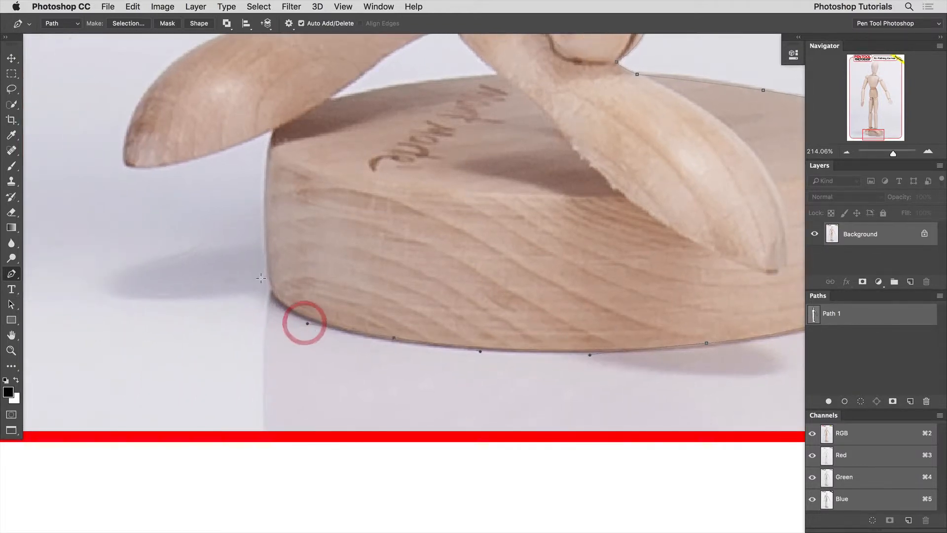
- Round the base's lower-left corner, trace its left side up to the foot and direct the handle along the sole
drag(273, 284, 270, 267)
drag(273, 193, 309, 253)
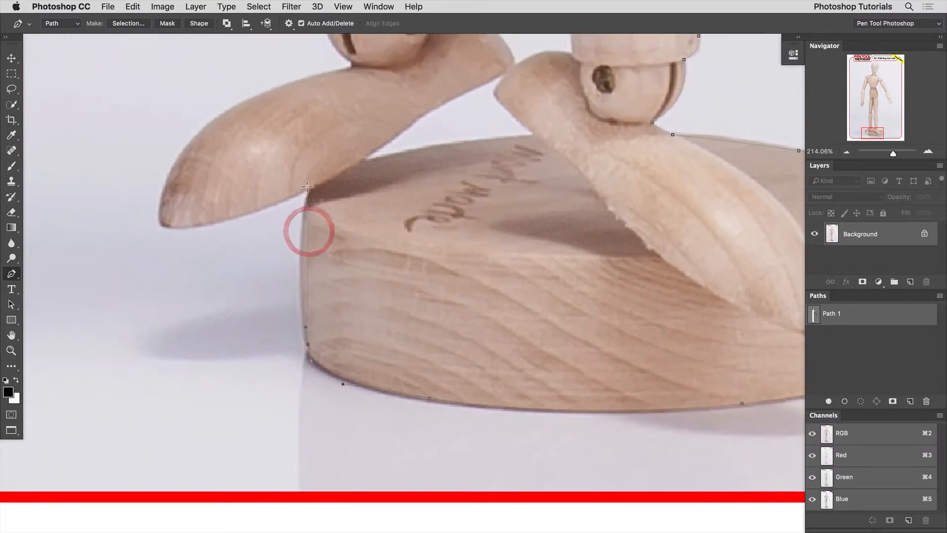
drag(312, 188, 251, 209)
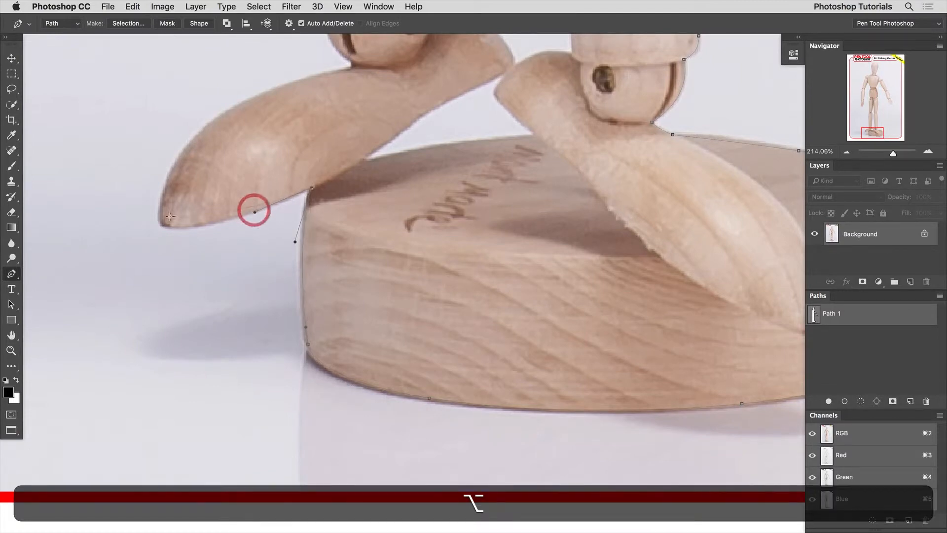
- Trace the left foot around the toe, over its top and up the ankle ball, then close the outer outline at the shin
drag(160, 227, 146, 336)
drag(195, 283, 238, 250)
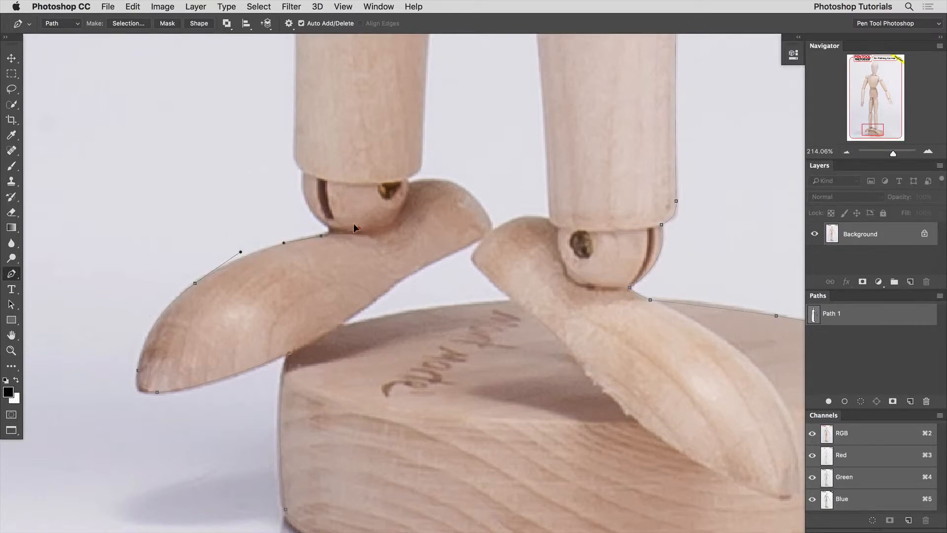
key(alt)
click(327, 234)
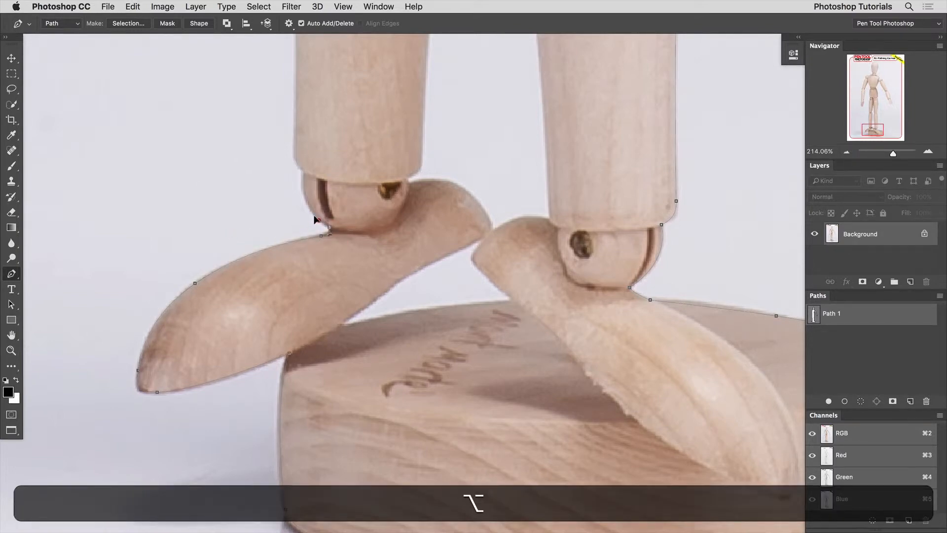
drag(304, 170, 294, 139)
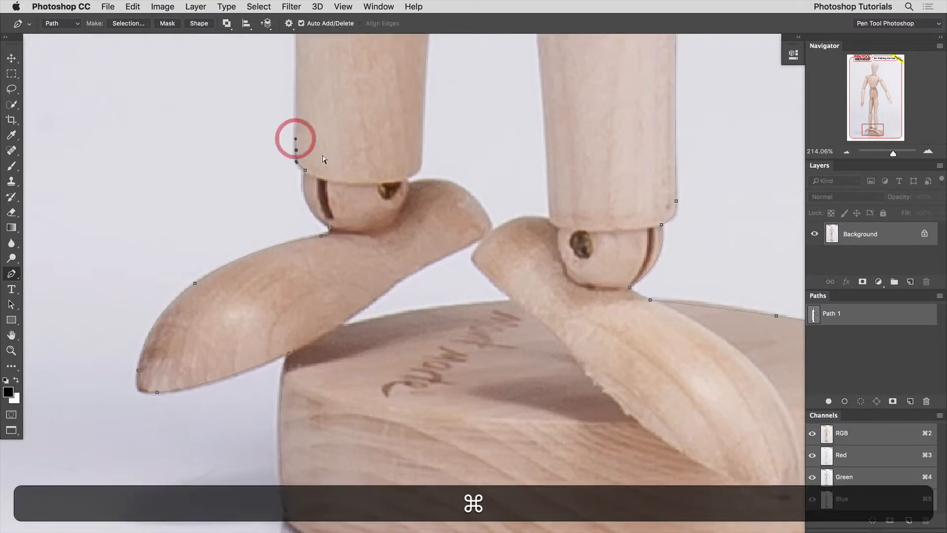
super+click(326, 156)
- Outline the gap enclosed by the two feet and the base as a separate subpath of curve and corner anchors
click(338, 326)
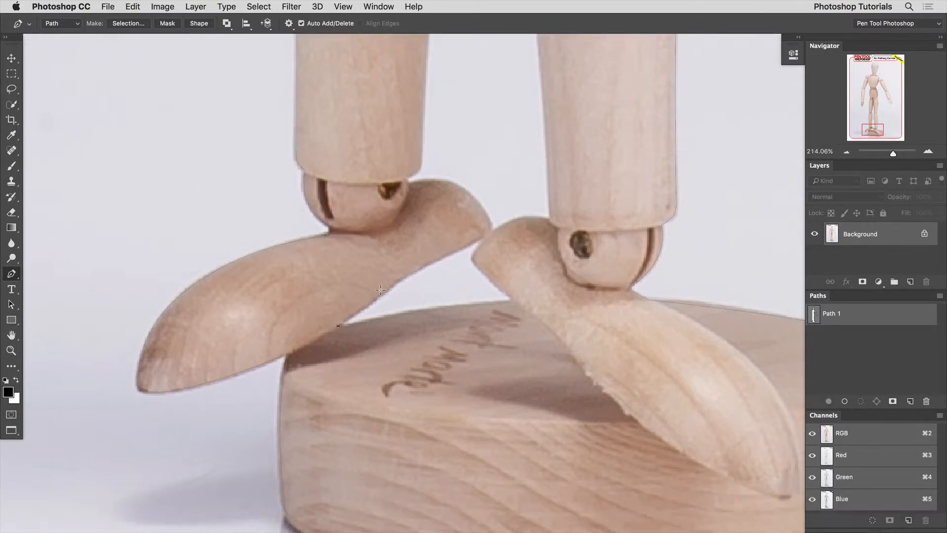
drag(391, 285, 477, 241)
click(484, 239)
click(474, 255)
drag(485, 275, 456, 304)
click(514, 301)
- Start a subpath for the gap between the legs, tracing the left leg's inner shin from the ankle to the calf
drag(409, 183, 394, 235)
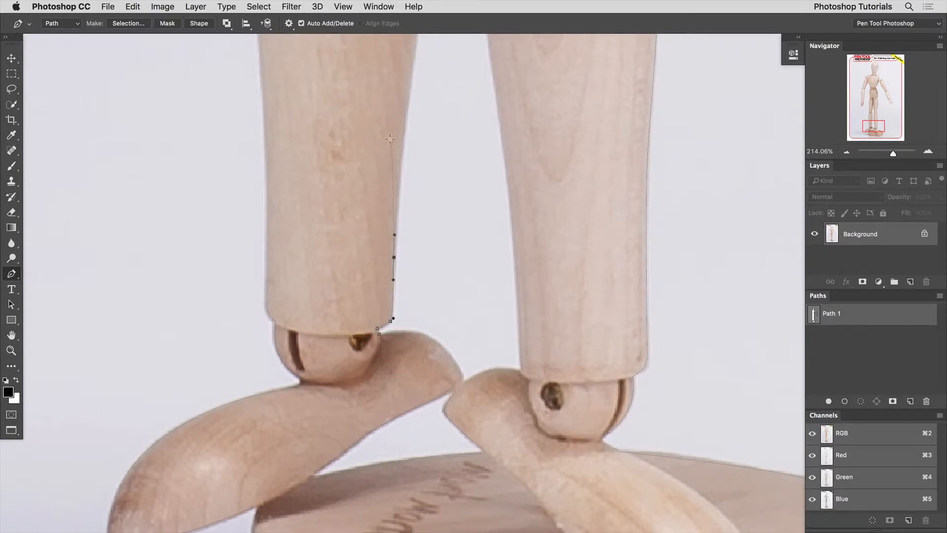
drag(403, 136, 403, 90)
scroll(376, 344, up, 10)
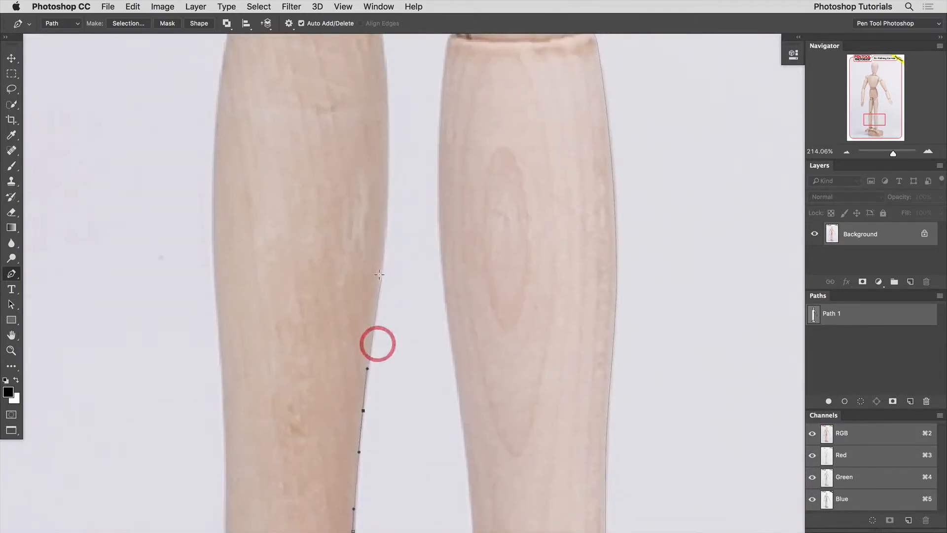
drag(380, 243, 386, 364)
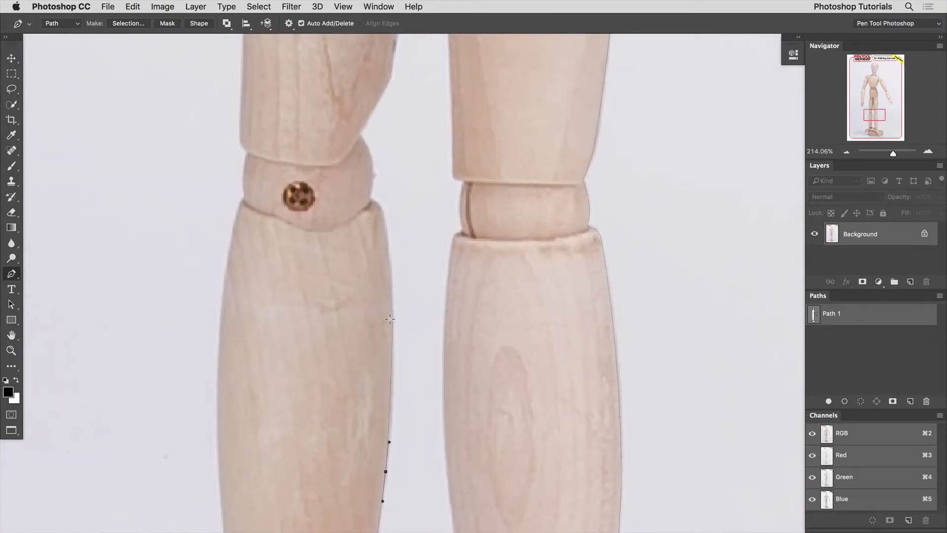
- Trace the left leg's upper inner calf and the inner side of its knee joint, redirecting the handle toward the thigh
click(392, 273)
drag(383, 212, 395, 311)
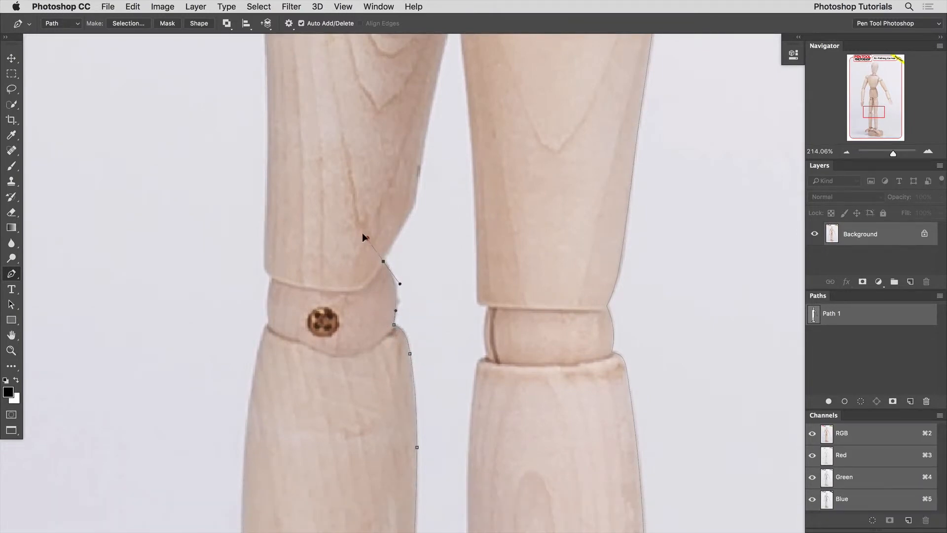
drag(363, 234, 393, 242)
- Trace the left leg's inner thigh up to the point where the legs meet and turn the handle downward
drag(415, 197, 406, 315)
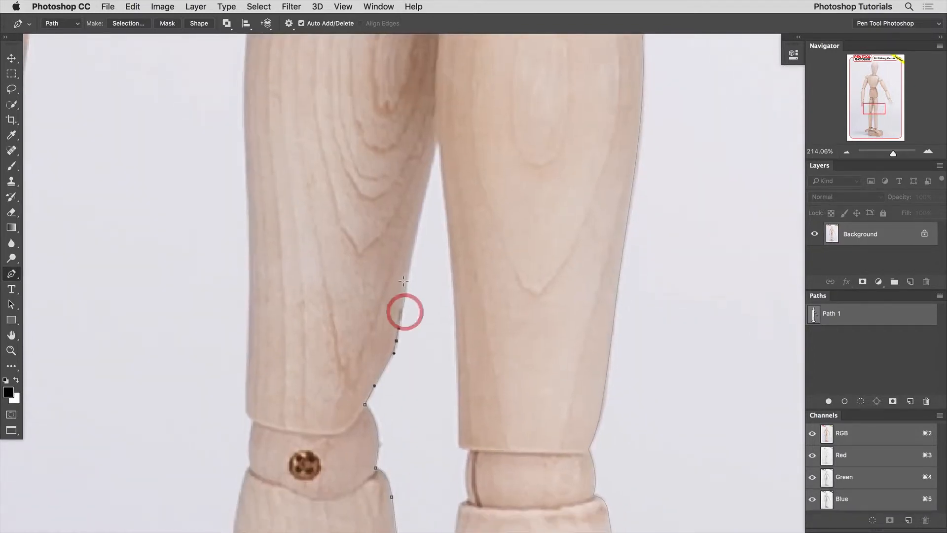
drag(403, 253, 409, 254)
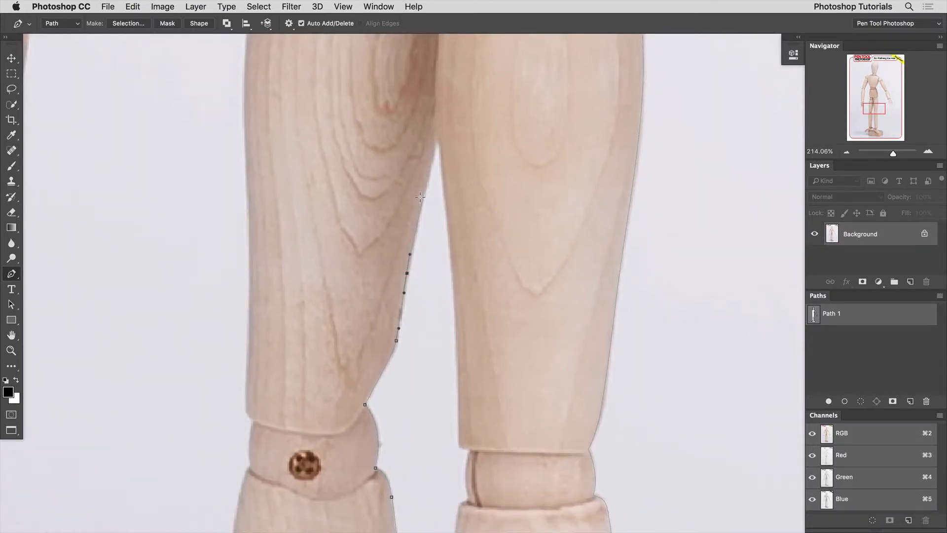
drag(423, 177, 427, 177)
drag(435, 132, 440, 118)
key(alt)
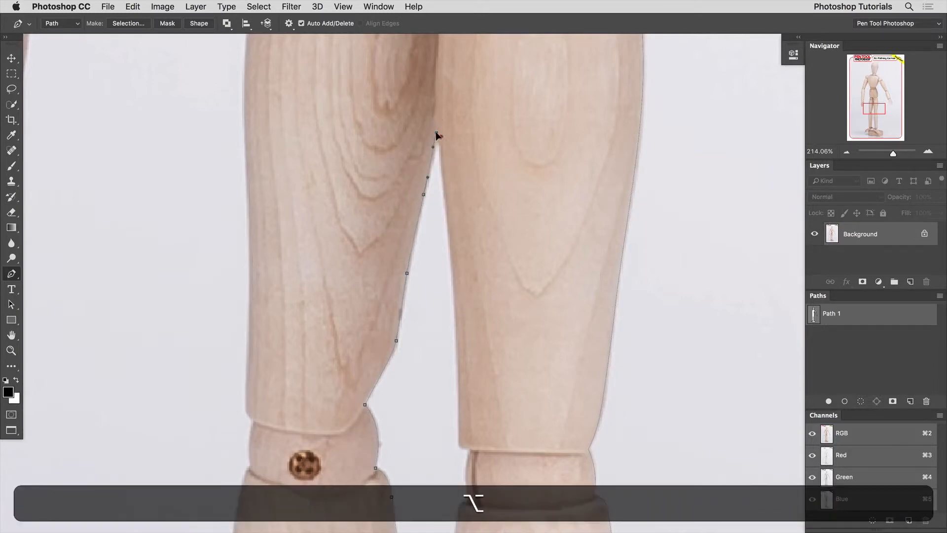
- Trace the right leg's inner thigh down to its bottom corner and direct the handle into the knee joint
drag(445, 180, 444, 185)
key(super)
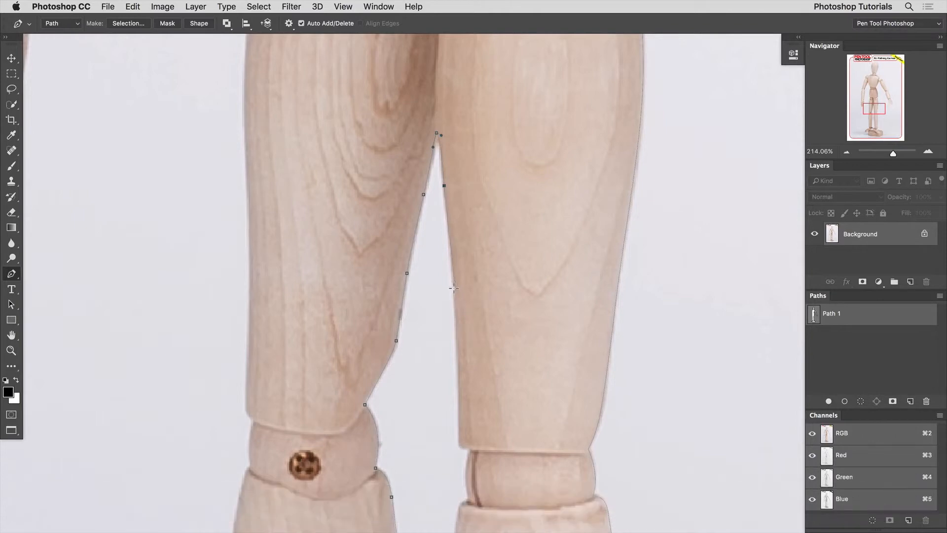
drag(456, 291, 452, 335)
click(454, 335)
mouse_move(471, 449)
mouse_down()
mouse_move(480, 449)
mouse_move(463, 453)
mouse_move(466, 462)
mouse_up()
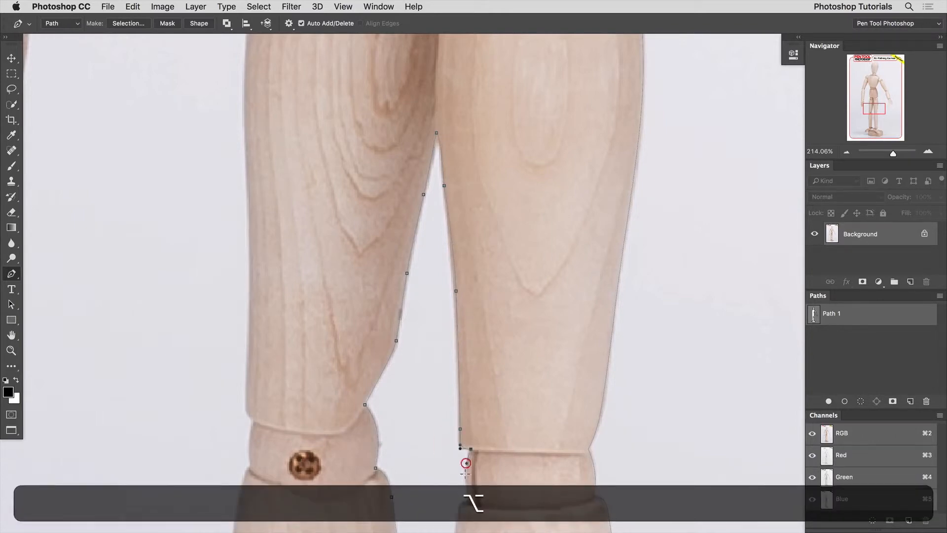
- Trace the inner side of the right knee joint and continue along the upper inner calf
scroll(465, 462, down, 5)
drag(471, 361, 442, 401)
scroll(448, 391, down, 5)
click(444, 272)
- Trace the right leg's lower inner shin to its bottom corner, follow both heels and close the leg-gap subpath at the left ankle
scroll(445, 409, down, 8)
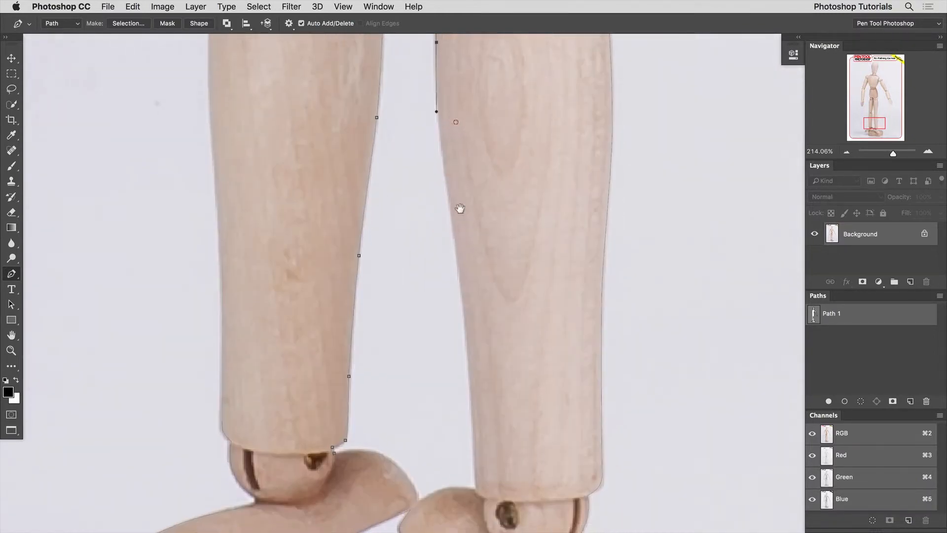
click(461, 278)
drag(468, 382, 472, 419)
scroll(472, 419, down, 6)
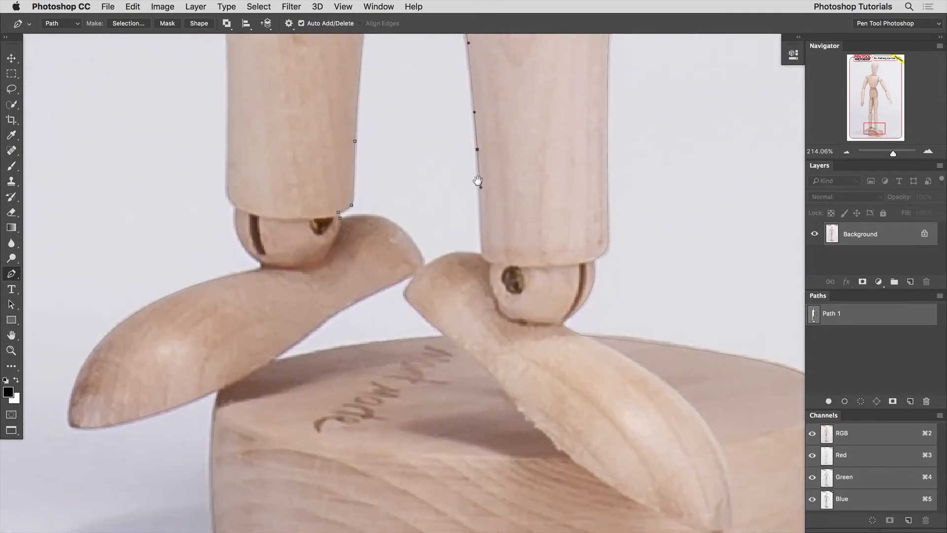
drag(482, 254, 482, 263)
alt+click(482, 254)
drag(424, 266, 395, 277)
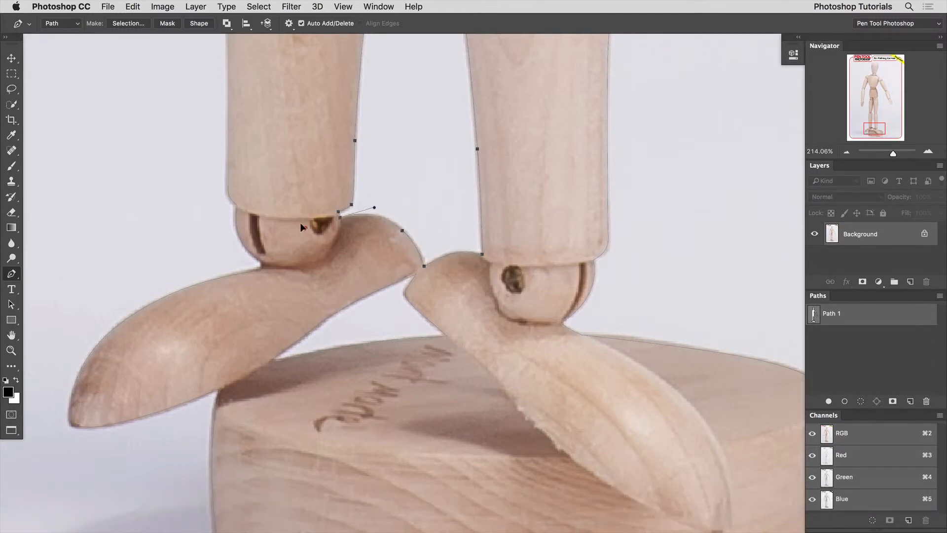
- Select the outer outline at its starting anchor on the left shin and examine which path operation is applied
scroll(294, 219, up, 5)
scroll(293, 219, left, 3)
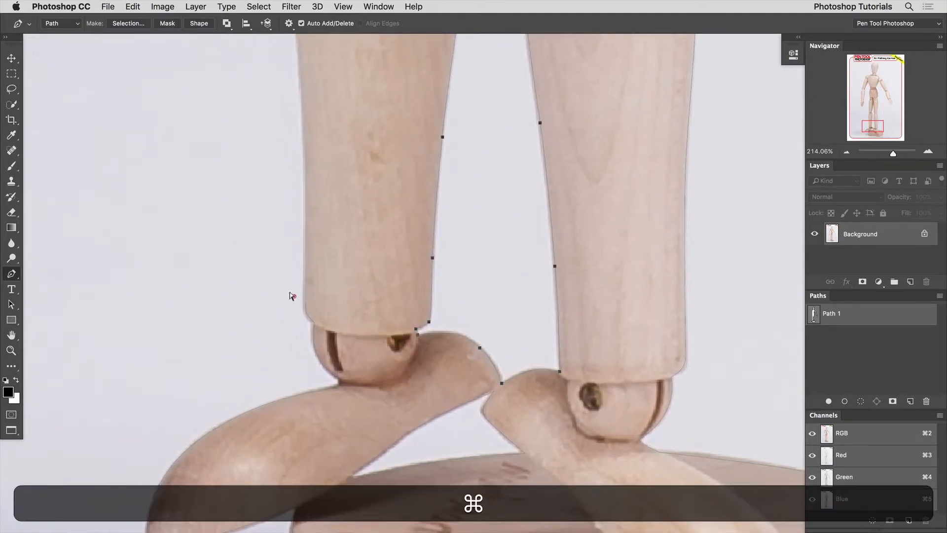
drag(290, 293, 328, 311)
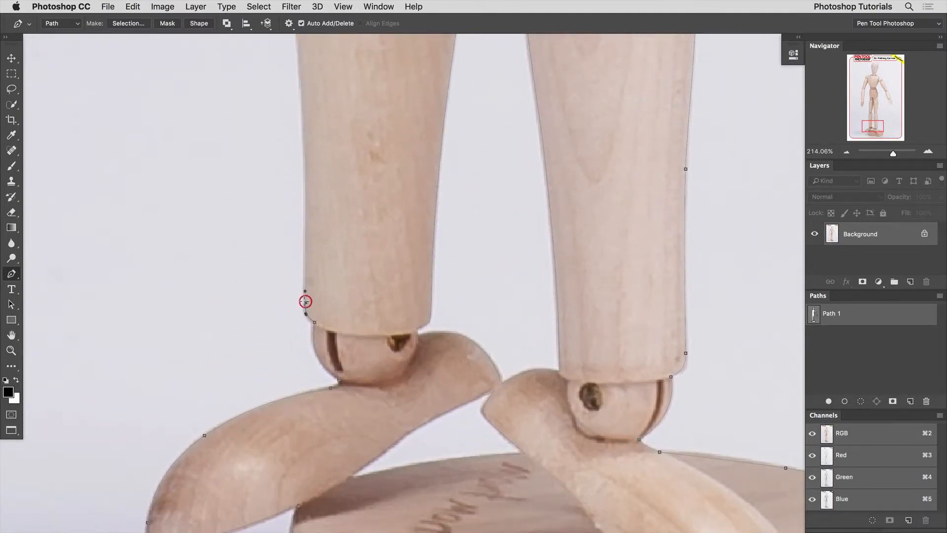
click(305, 301)
click(227, 23)
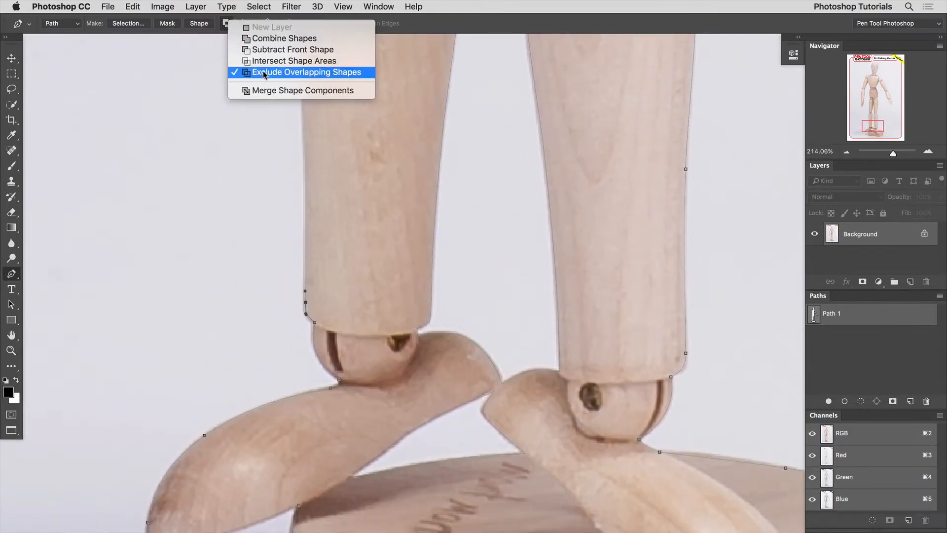
click(451, 27)
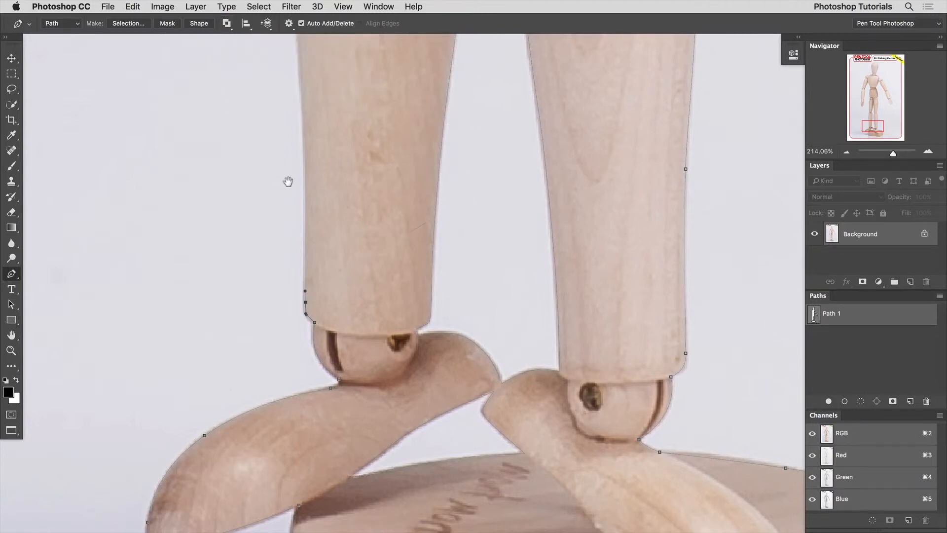
- Continue the outer outline up the outer edge of the left shin and calf, checking the applied path operation
drag(287, 183, 337, 357)
drag(351, 321, 352, 275)
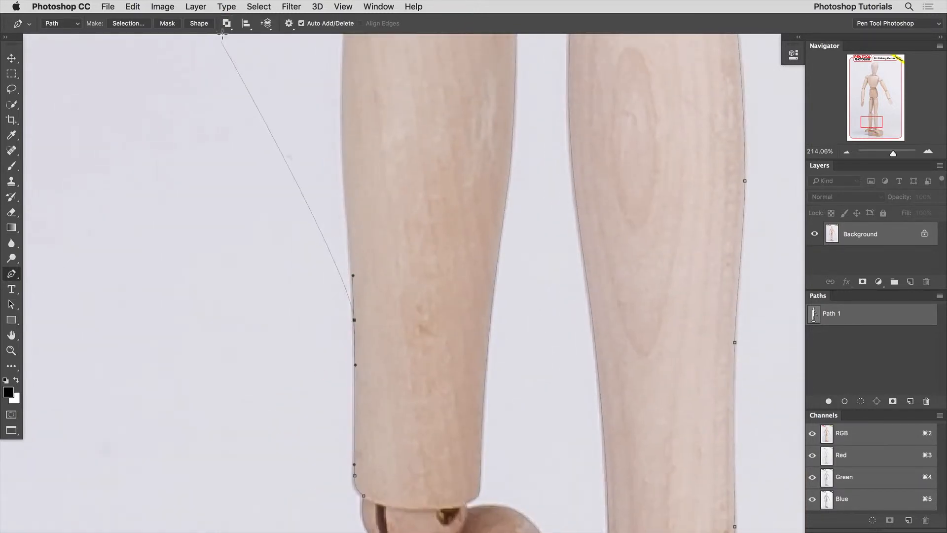
click(226, 24)
click(451, 26)
drag(314, 159, 310, 350)
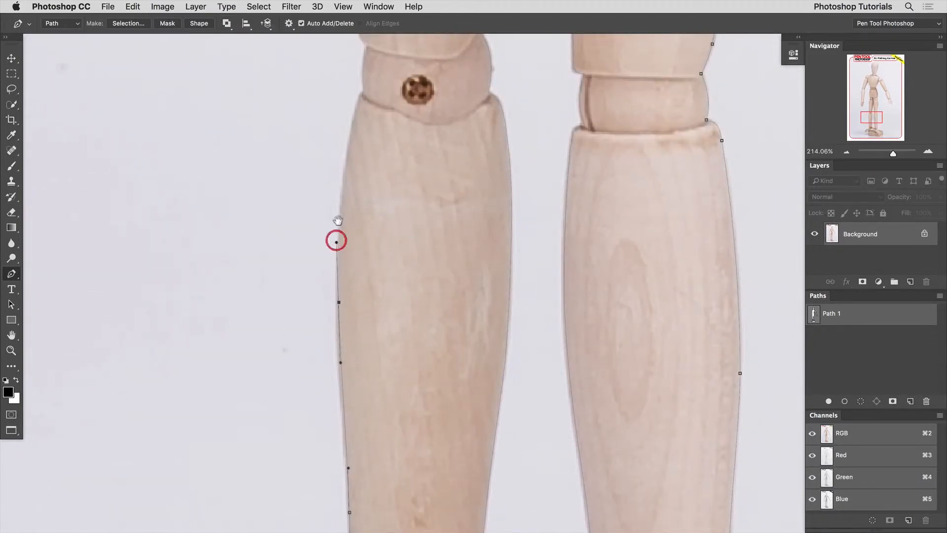
- Trace the left calf's upper outer edge and the knee joint, directing the handle up into the thigh
drag(334, 220, 342, 389)
drag(353, 347, 360, 310)
drag(367, 275, 361, 228)
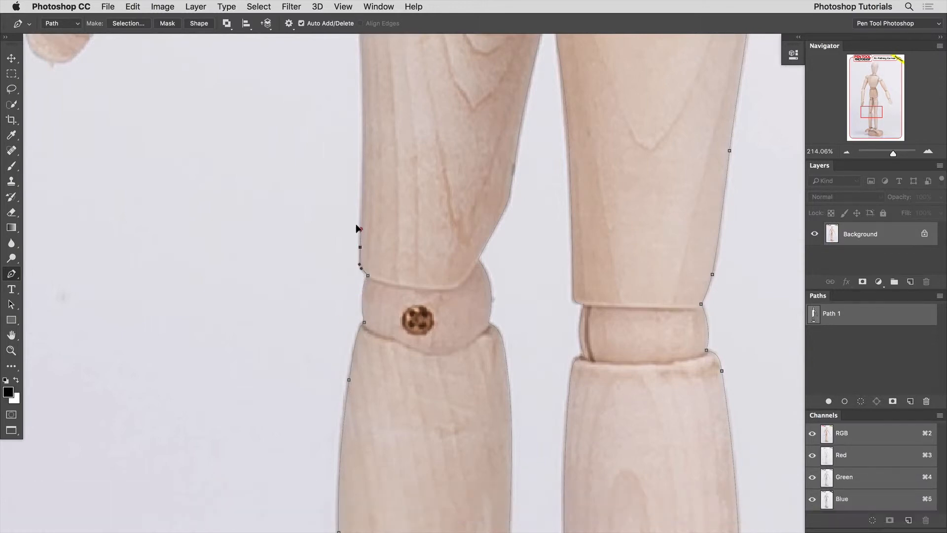
- Trace the left thigh's outer edge up to its upper end below the hip joint
drag(364, 184, 365, 459)
drag(364, 372, 366, 324)
drag(352, 223, 357, 306)
drag(364, 258, 349, 364)
drag(364, 324, 376, 278)
- Trace the outer side of the left hip joint to the pelvis underside and deselect the outline
key(alt)
drag(381, 243, 387, 230)
drag(400, 210, 375, 206)
key(alt)
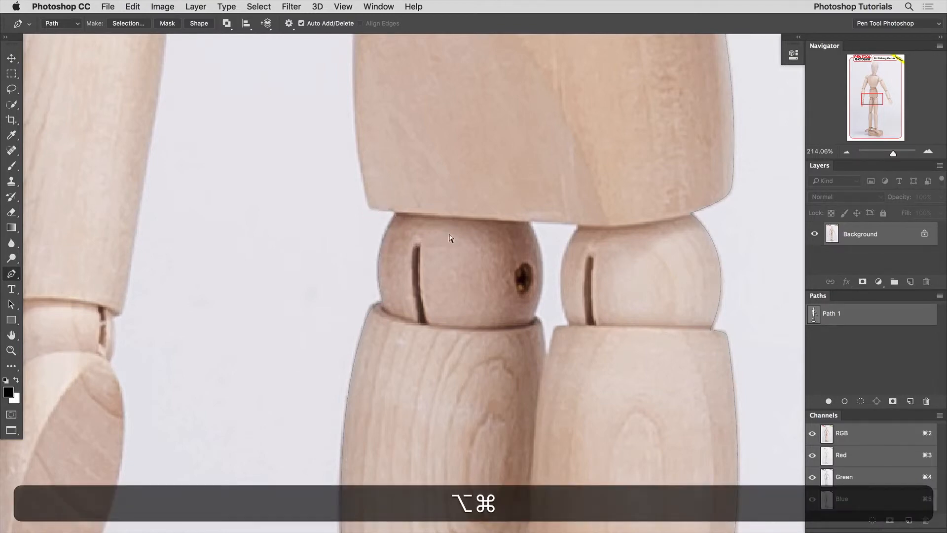
- Trace the small background gap between the two hip joints as a closed subpath
click(529, 221)
click(581, 225)
drag(571, 326, 544, 352)
key(alt)
key(alt)
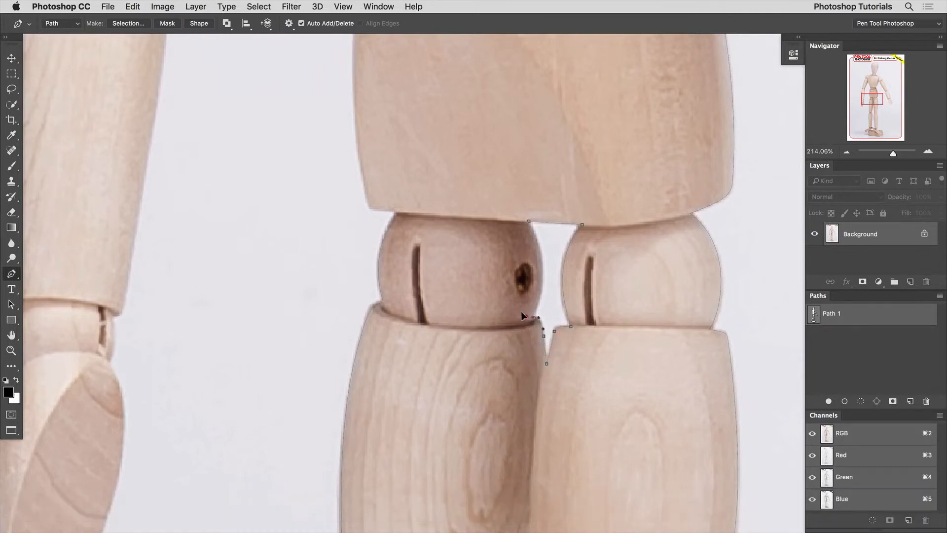
key(alt)
drag(539, 303, 540, 250)
- Resume the outer outline at the top of the left hip joint and align its handle with the pelvis's bottom edge
scroll(515, 205, up, 5)
scroll(515, 205, left, 2)
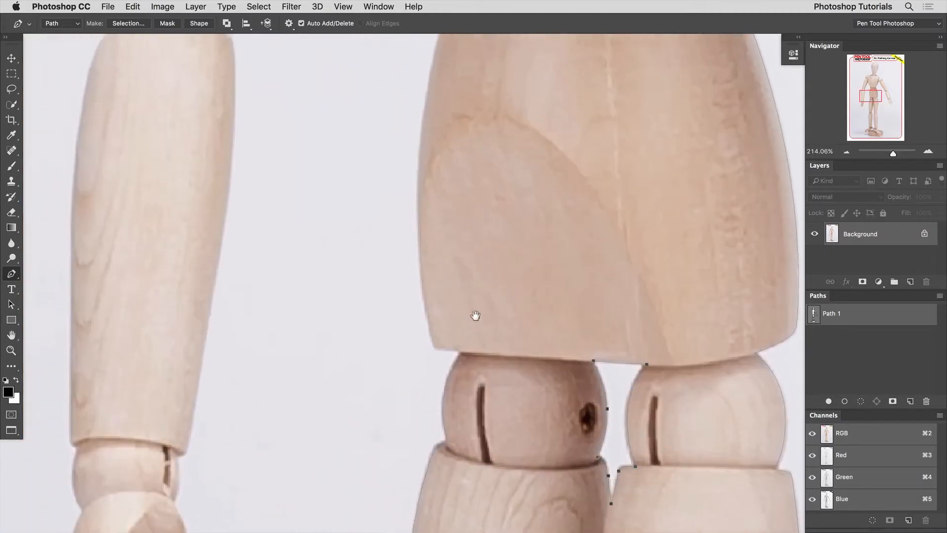
key(super)
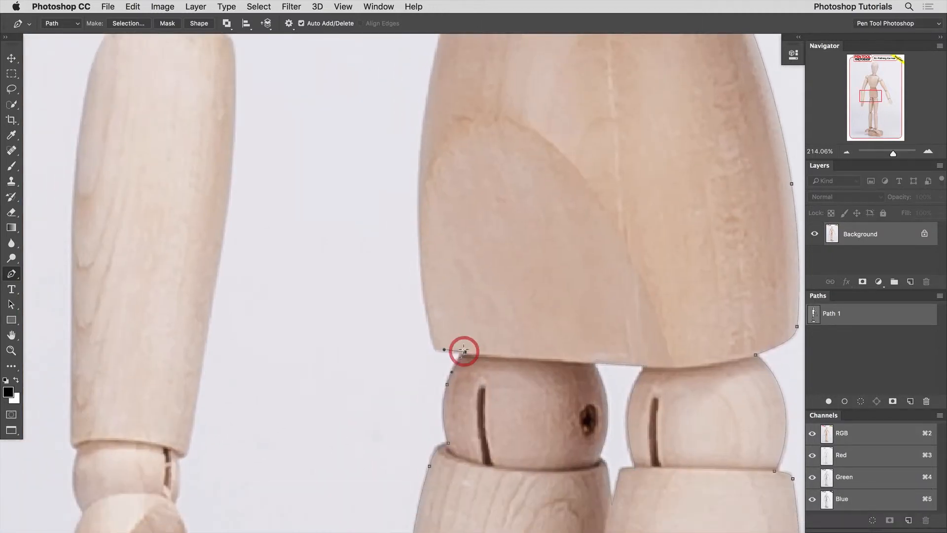
key(space)
drag(466, 346, 494, 356)
key(super)
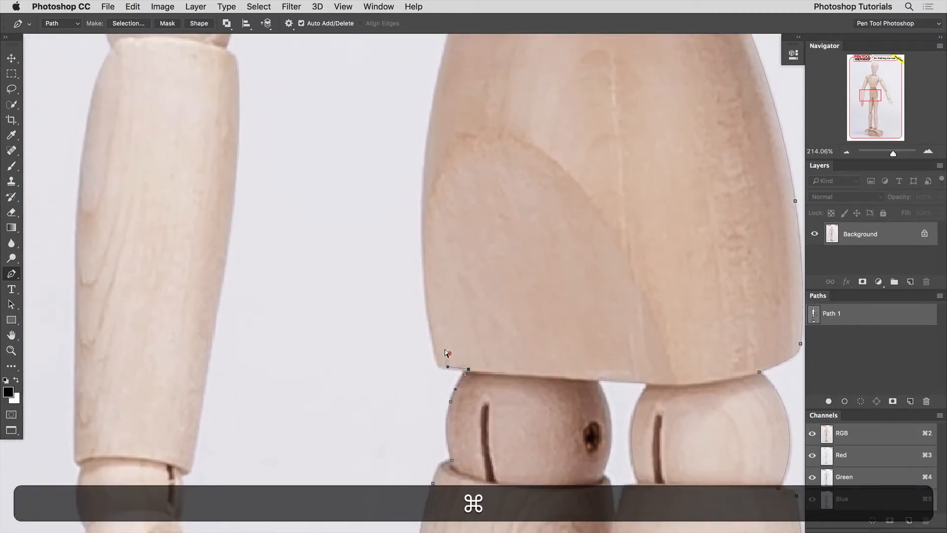
super+click(447, 369)
- Trace the pelvis's left bottom corner and outer side up to its upper corner
click(437, 363)
drag(426, 274, 419, 244)
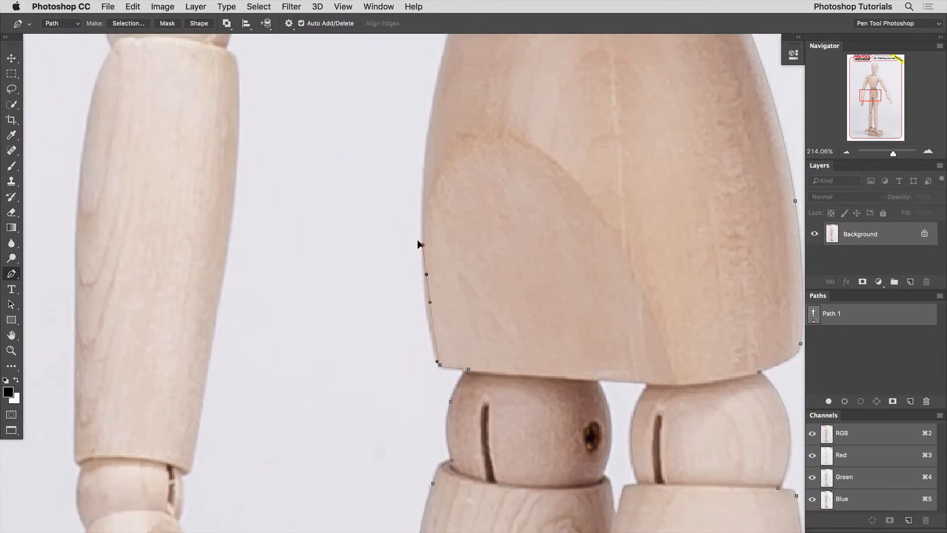
drag(427, 156, 429, 243)
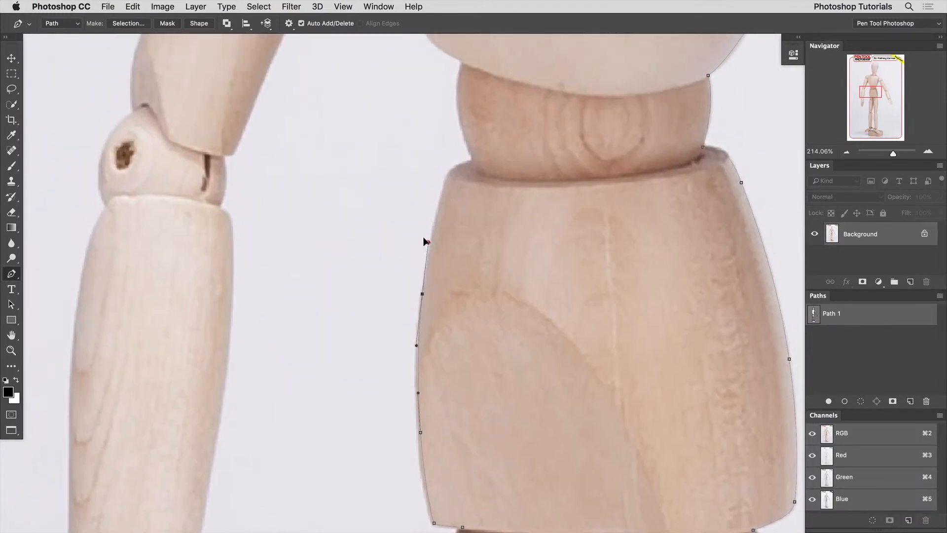
drag(450, 200, 394, 376)
click(397, 341)
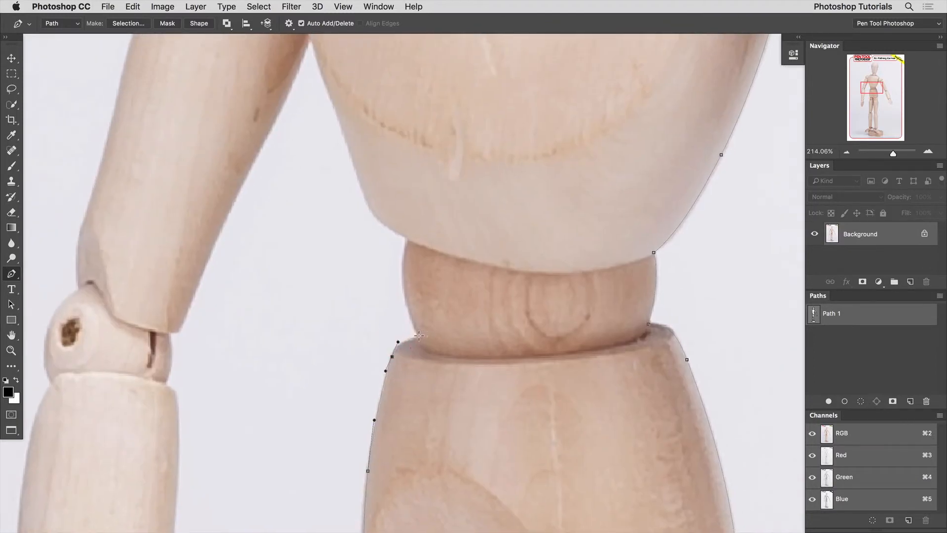
- Trace the left side of the waist joint and the torso up to the armpit
drag(421, 338, 411, 313)
drag(420, 193, 386, 225)
drag(364, 199, 411, 314)
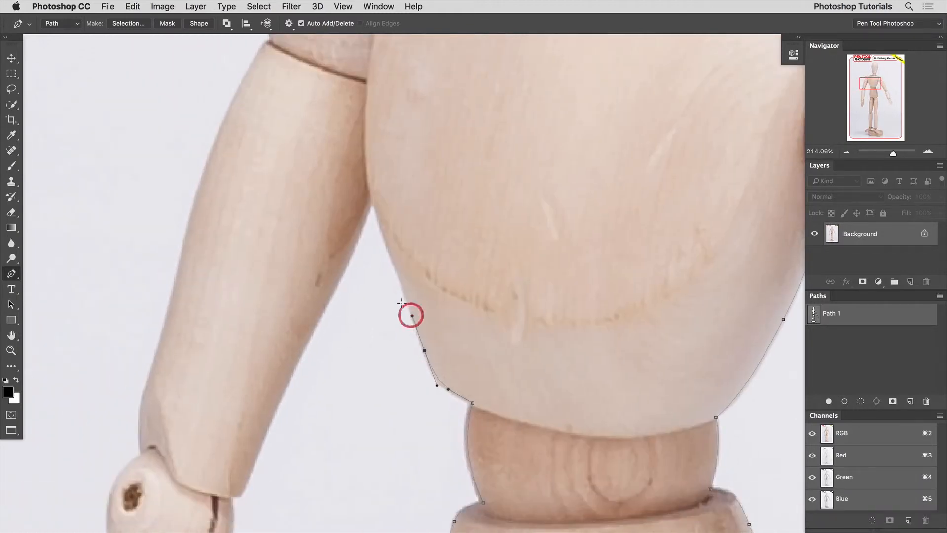
drag(389, 244, 377, 215)
click(372, 196)
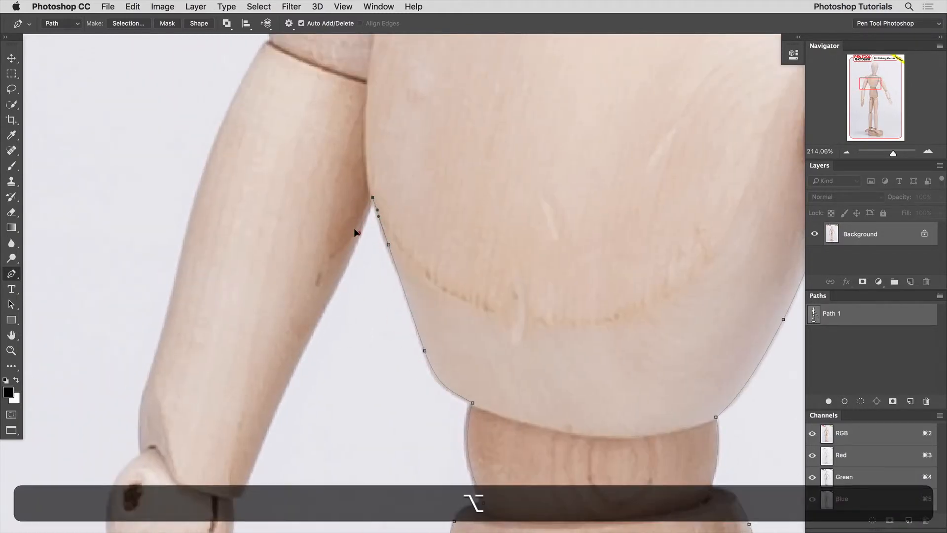
- Trace the left upper arm's inner edge from the armpit down to its bottom corner at the elbow
drag(330, 293, 461, 151)
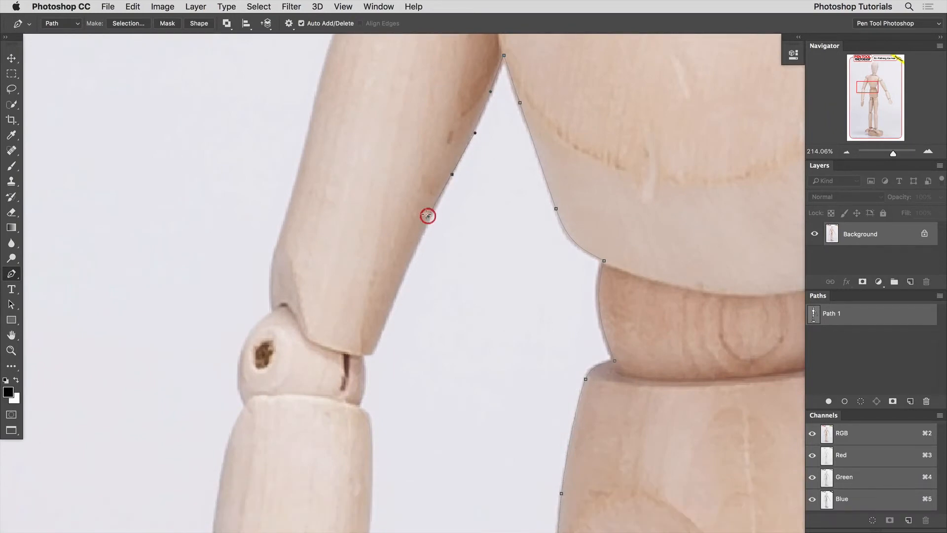
click(427, 215)
drag(388, 305, 390, 303)
drag(376, 342, 366, 368)
- Trace the inner side of the left elbow joint and continue down the forearm's inner edge
scroll(465, 233, down, 5)
scroll(465, 232, left, 3)
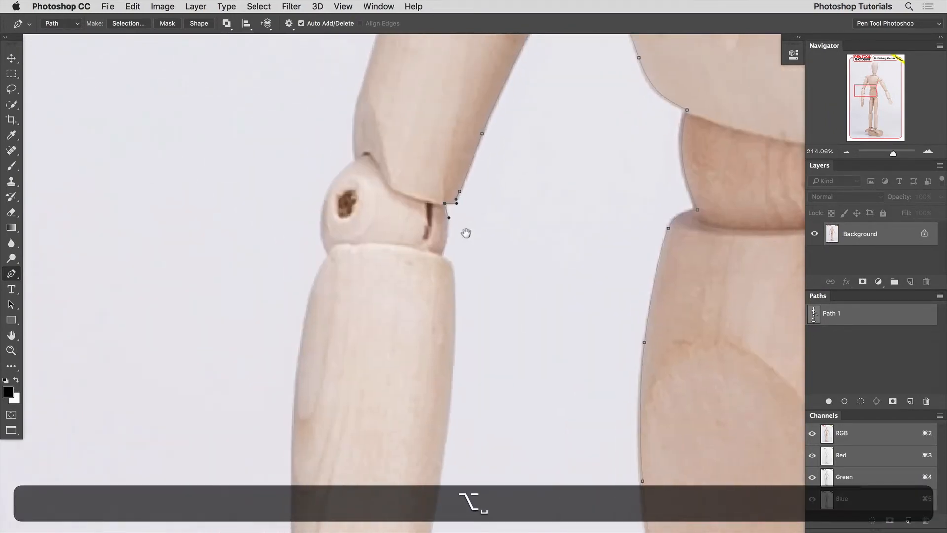
drag(424, 265, 452, 306)
scroll(469, 161, down, 5)
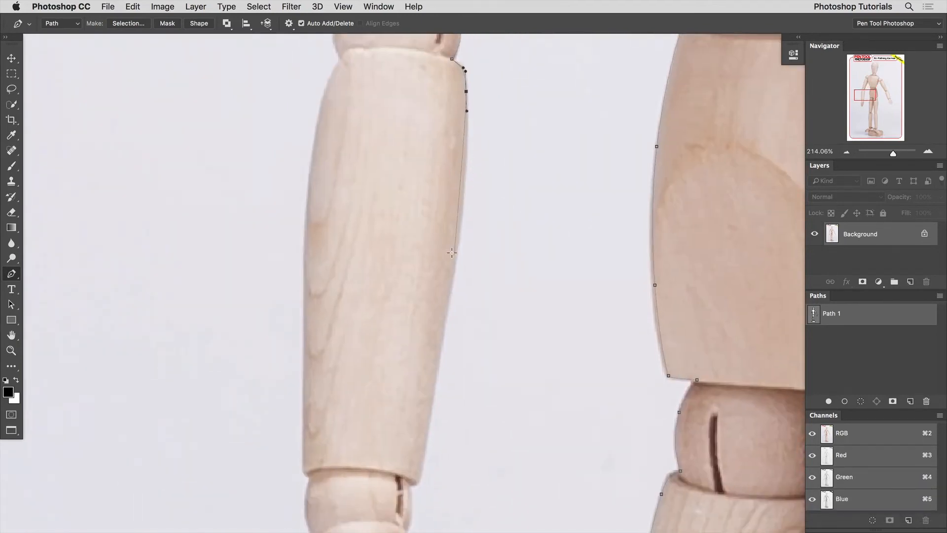
drag(455, 255, 491, 95)
- Trace the left forearm's lower inner corner and the inner side of the wrist joint to the hand
drag(474, 197, 470, 231)
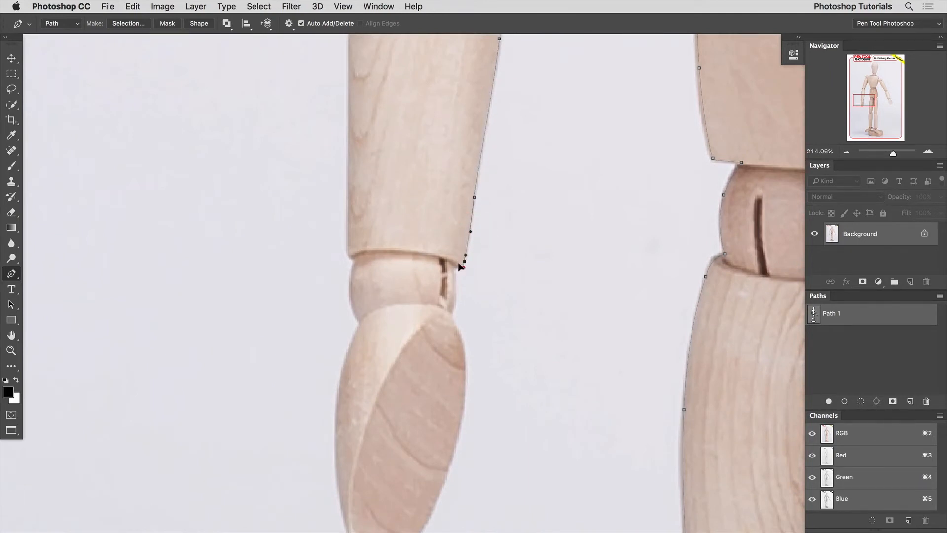
click(458, 267)
drag(456, 271, 457, 281)
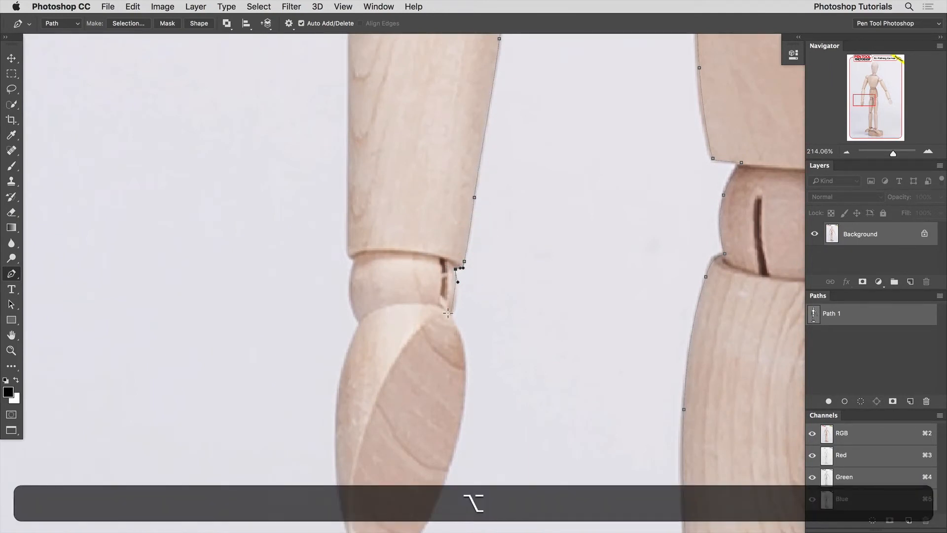
drag(449, 314, 450, 327)
scroll(456, 328, down, 5)
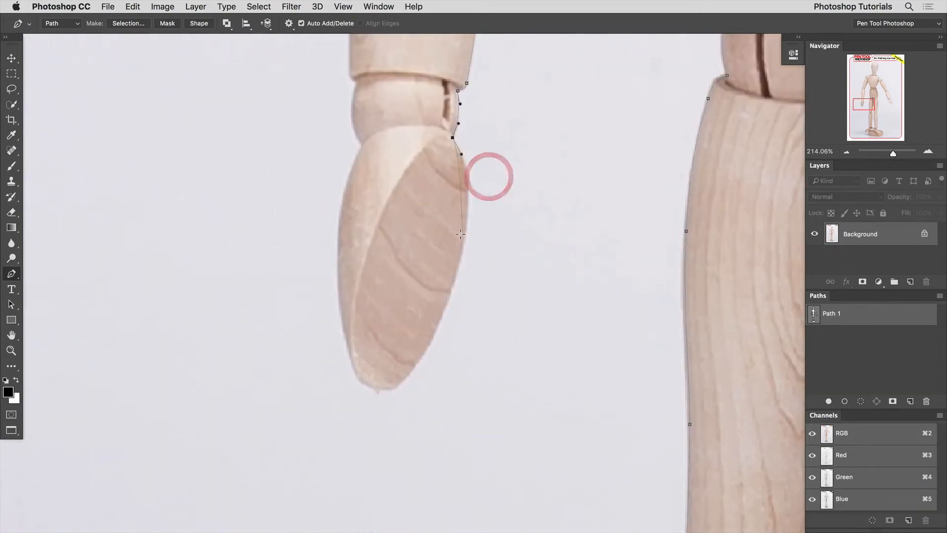
- Trace around the left hand from its inner edge over the fingertips to the outer side of the wrist
drag(464, 237, 457, 291)
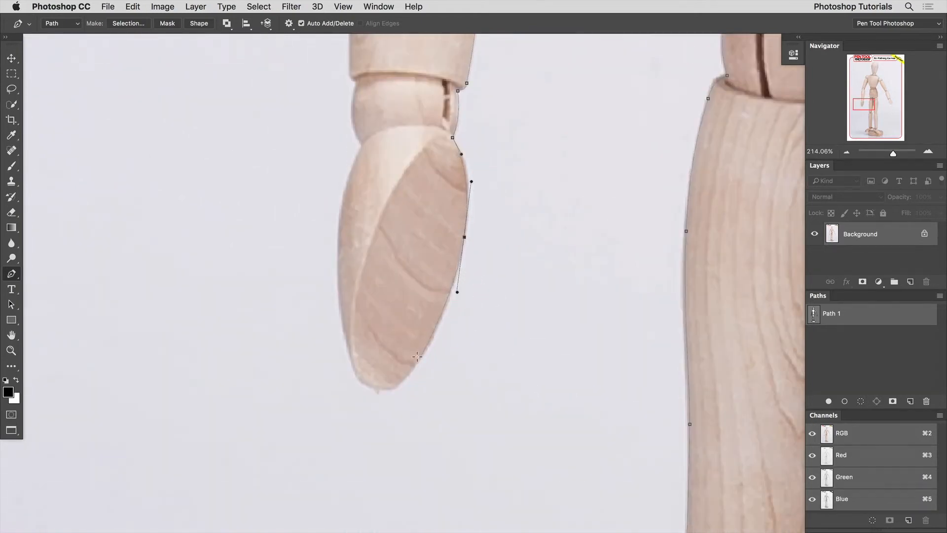
drag(417, 360, 345, 335)
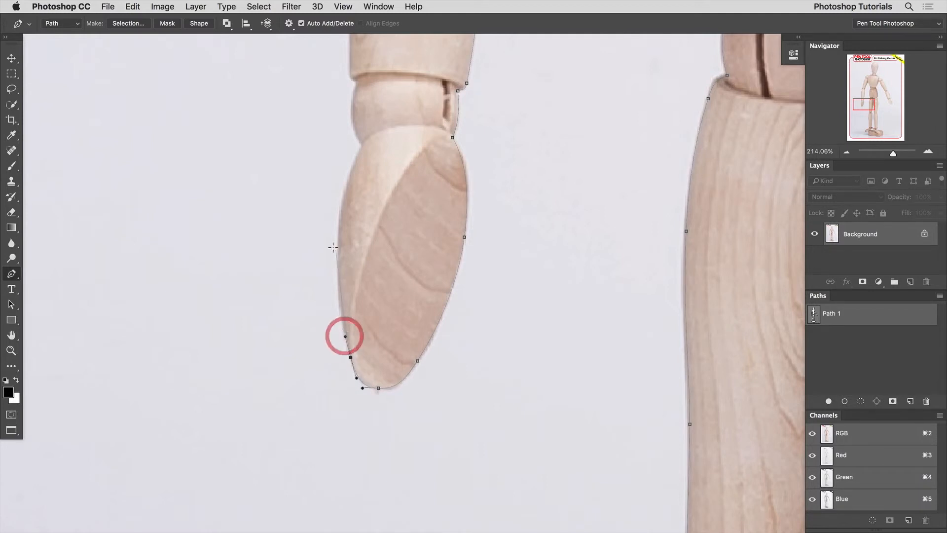
drag(339, 252, 379, 398)
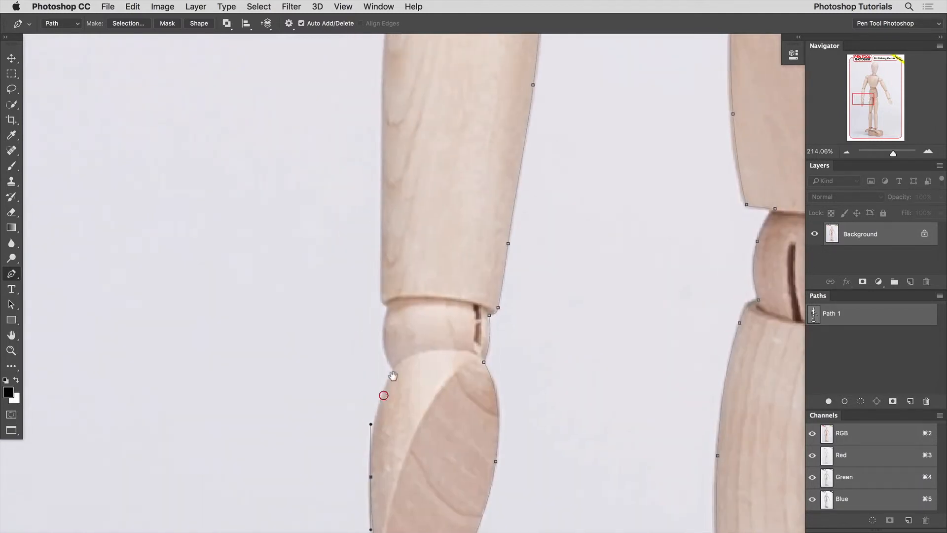
drag(395, 367, 380, 353)
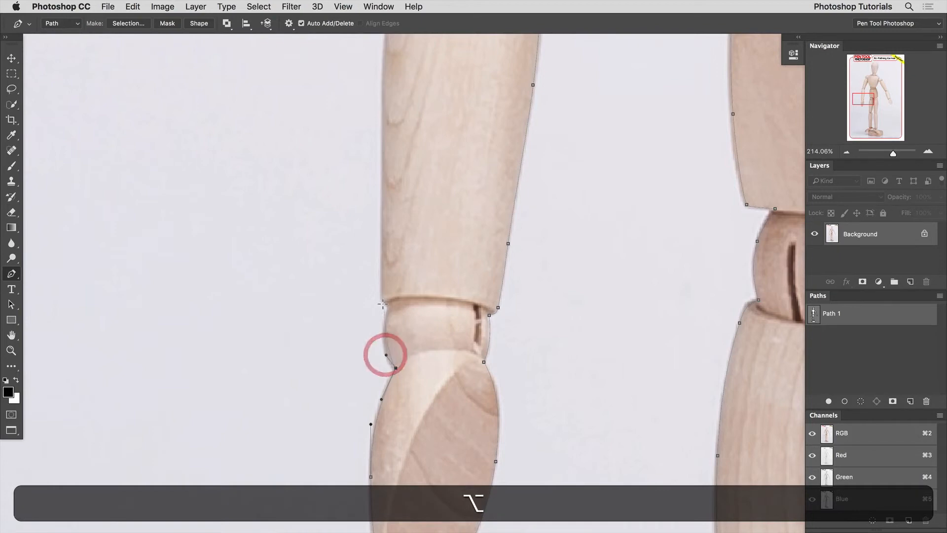
- Trace the wrist joint's outer side and the left forearm's outer edge up to the elbow joint
drag(389, 305, 382, 279)
drag(383, 164, 372, 338)
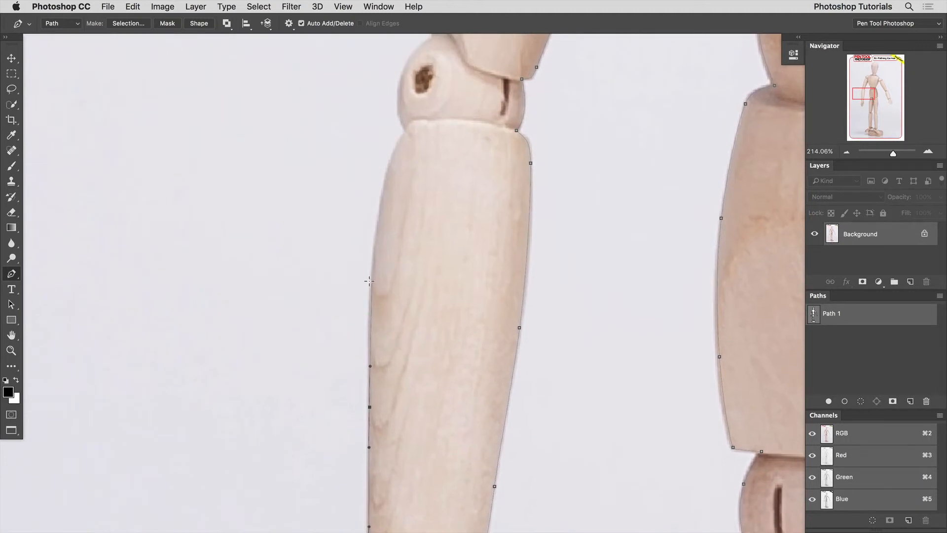
drag(389, 210, 360, 307)
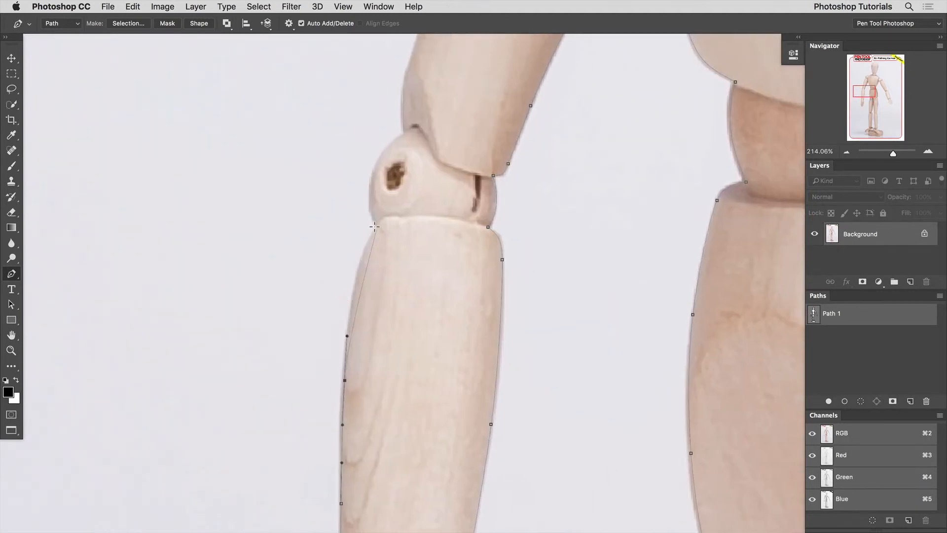
drag(377, 224, 377, 373)
- Trace the outer side of the left elbow joint and the upper arm's outer edge to near the shoulder
drag(394, 312, 393, 282)
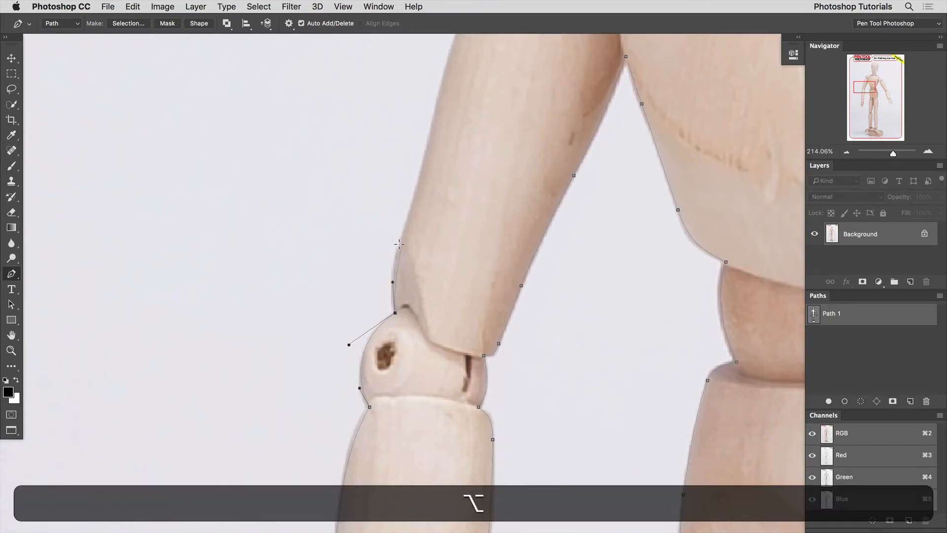
drag(400, 249, 376, 329)
drag(385, 284, 343, 399)
click(355, 329)
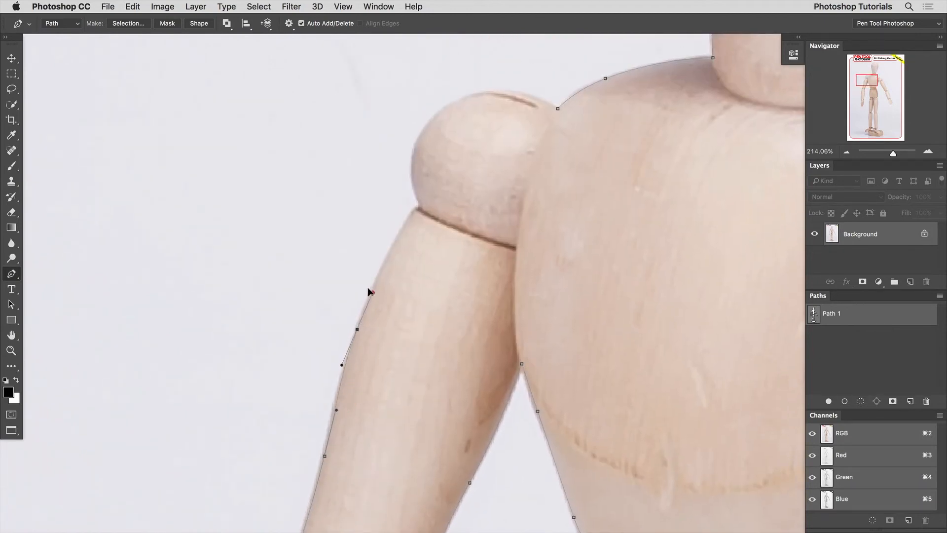
click(374, 285)
drag(388, 259, 324, 385)
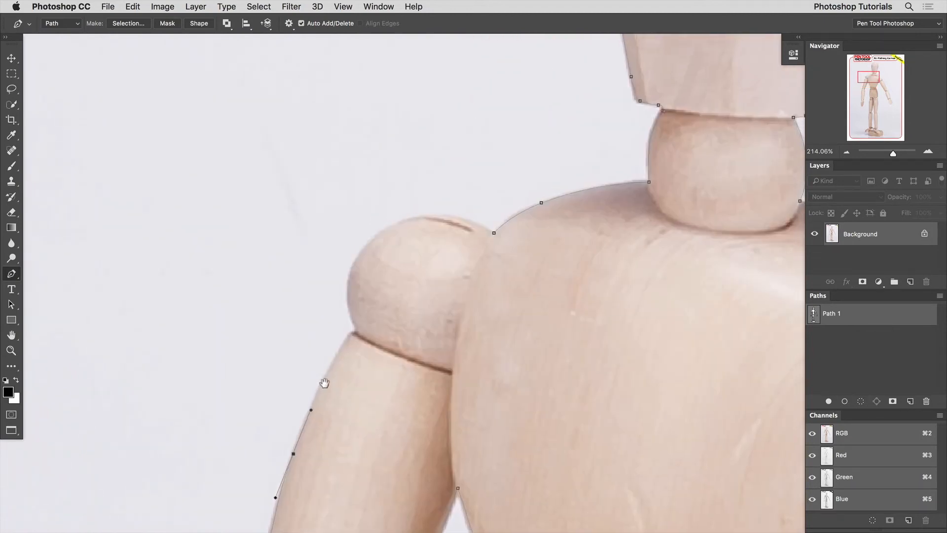
click(336, 354)
- Trace the upper arm's top corner and the left shoulder ball, closing the outline where the shoulder meets the chest
drag(347, 333, 357, 331)
key(alt)
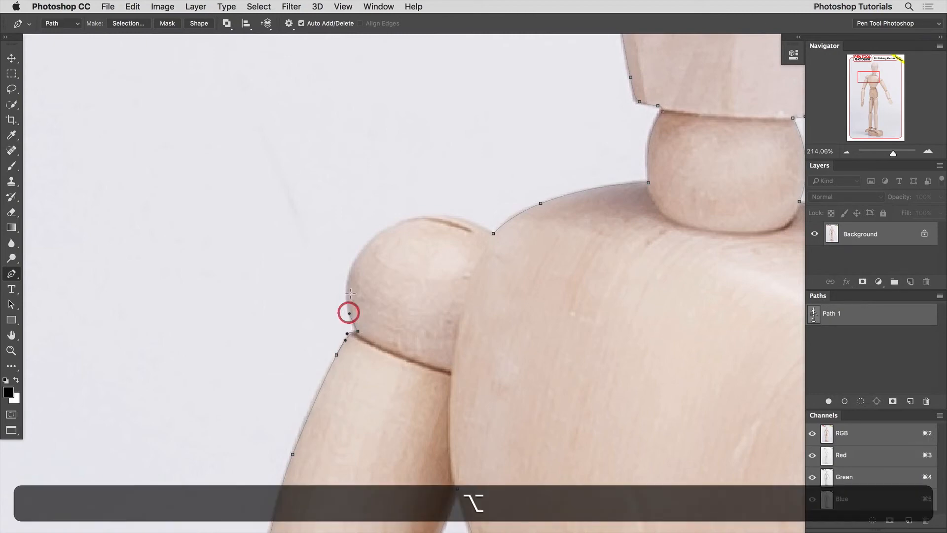
drag(356, 260, 370, 232)
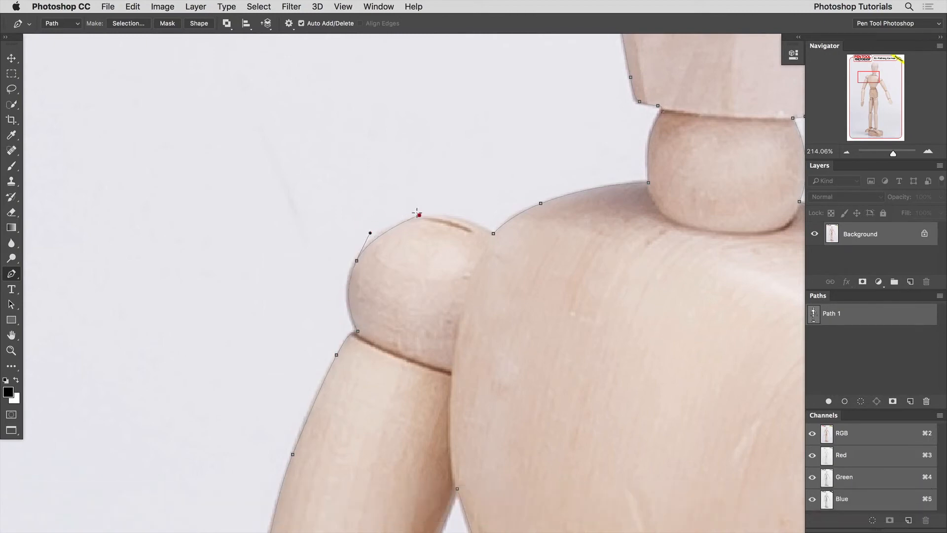
drag(419, 215, 439, 211)
drag(493, 233, 504, 243)
- Load the finished mannequin path (Path 1) as a selection and display it in Quick Mask mode
key(super+0)
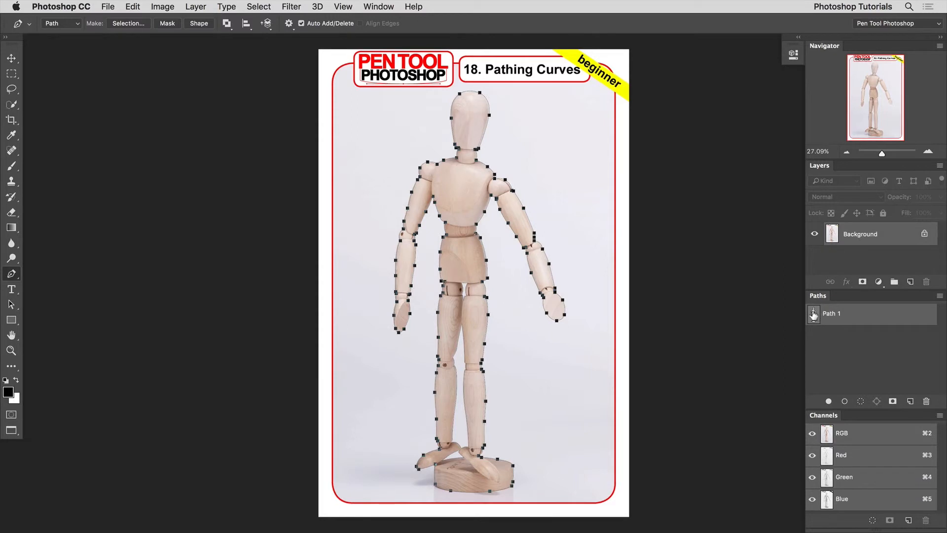
super+click(566, 359)
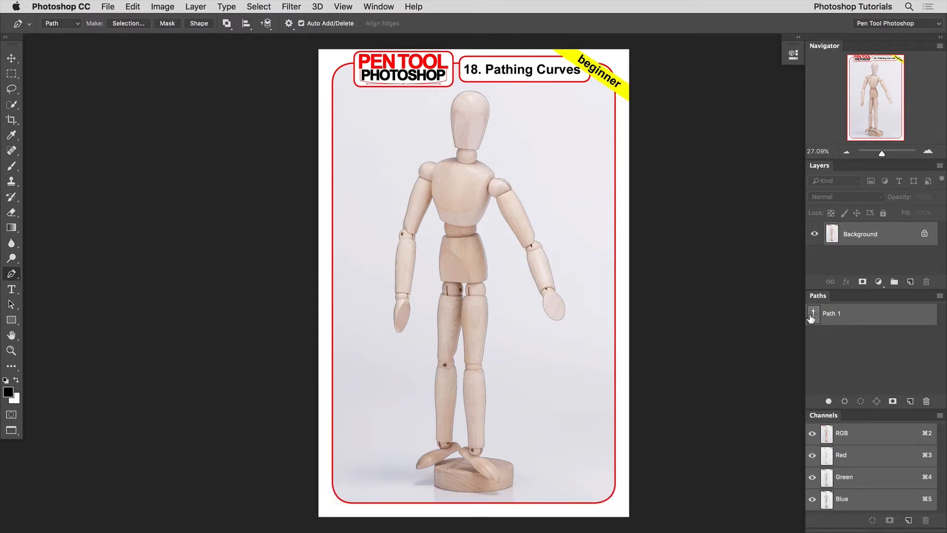
key(super)
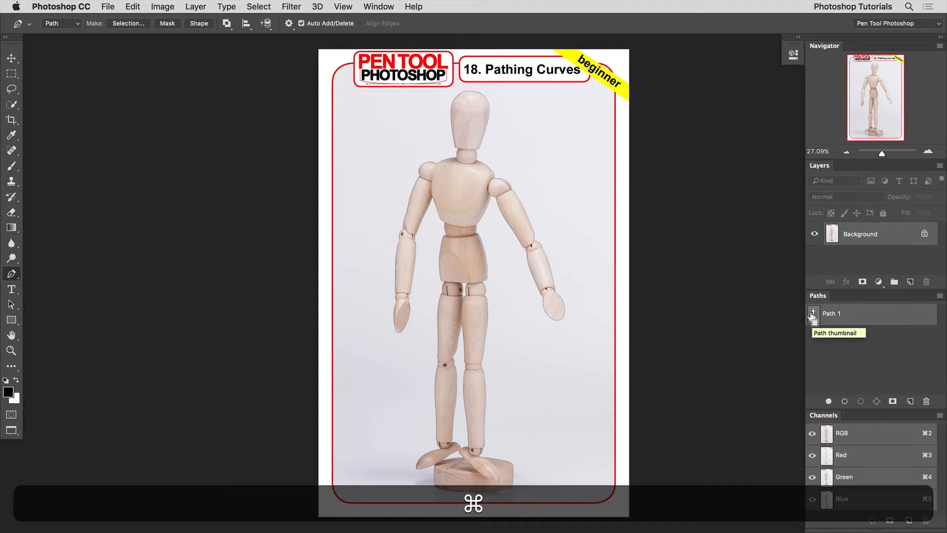
super+click(813, 316)
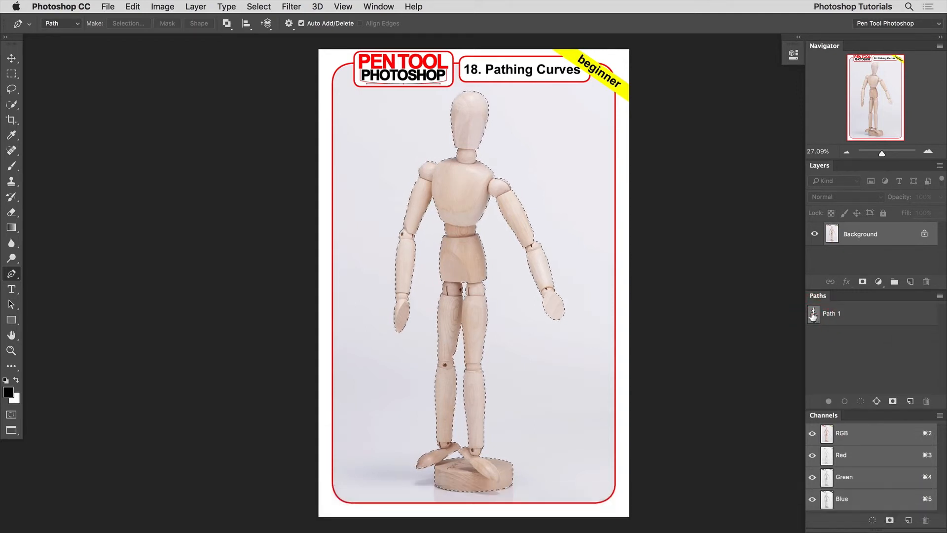
key(q)
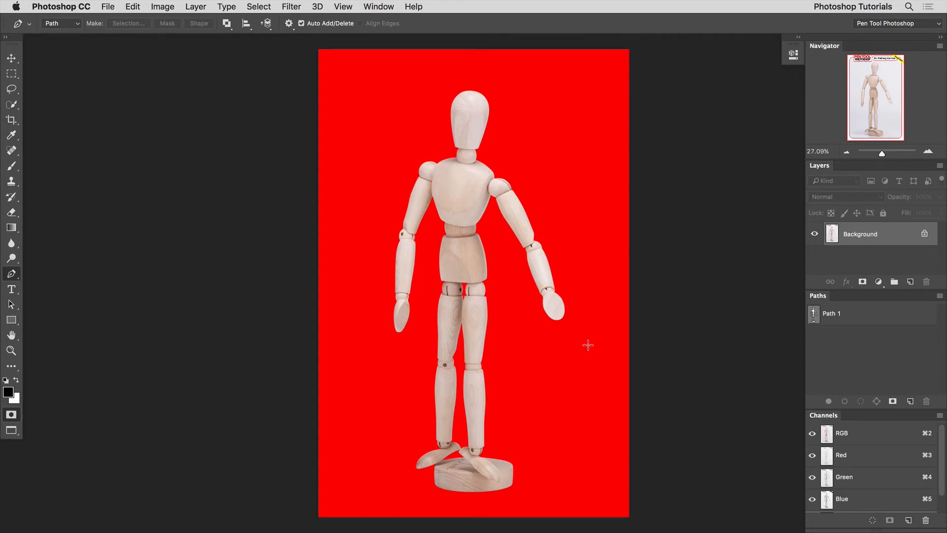
- Examine the Quick Mask edges closely from the mannequin's head and shoulders down to its feet and base
drag(493, 198, 545, 229)
drag(431, 127, 440, 312)
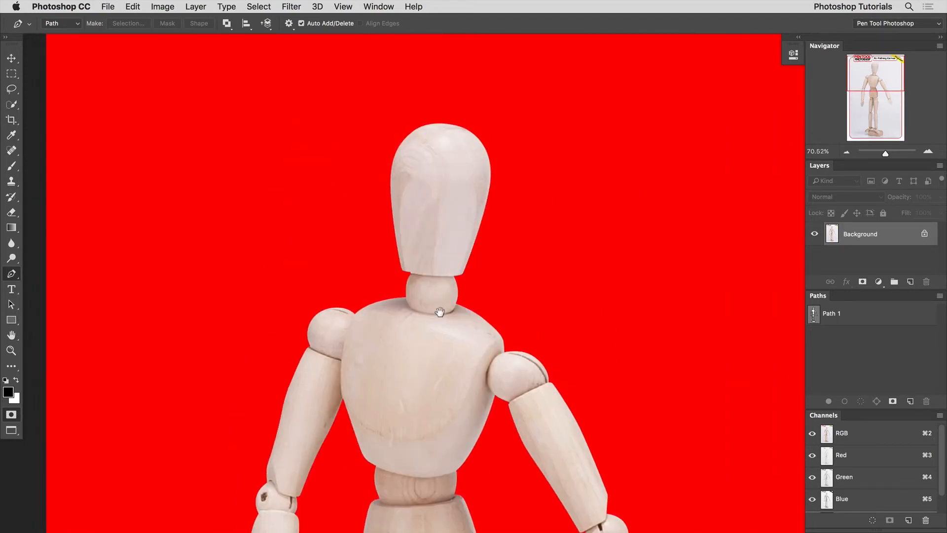
scroll(439, 311, down, 15)
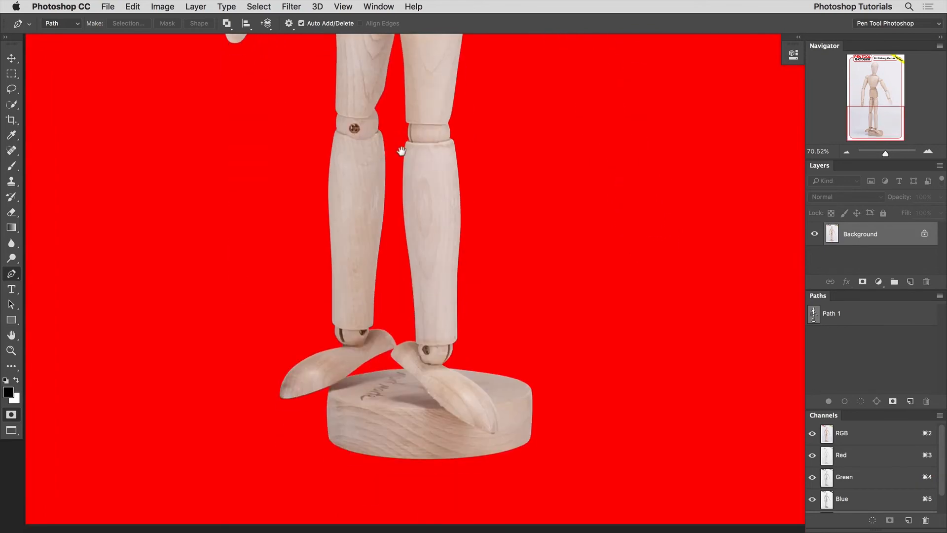
- Invert the Quick Mask to inspect the mannequin's covered silhouette from base to shoulders, and invert it back
key(super+i)
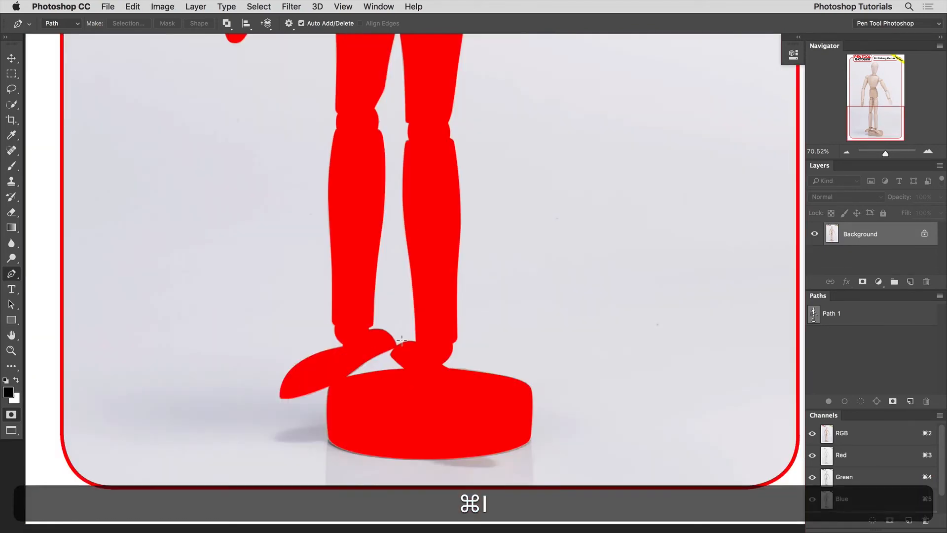
drag(401, 186, 406, 295)
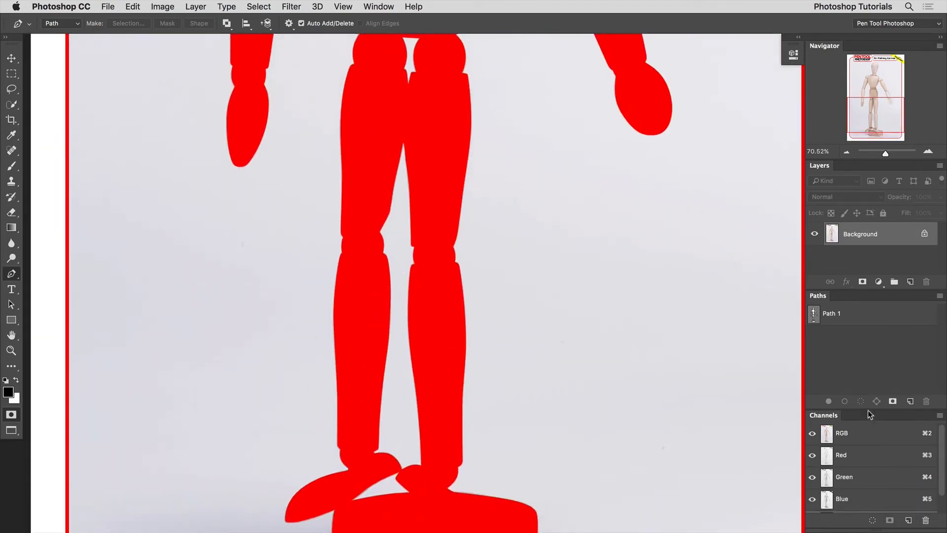
drag(868, 410, 866, 385)
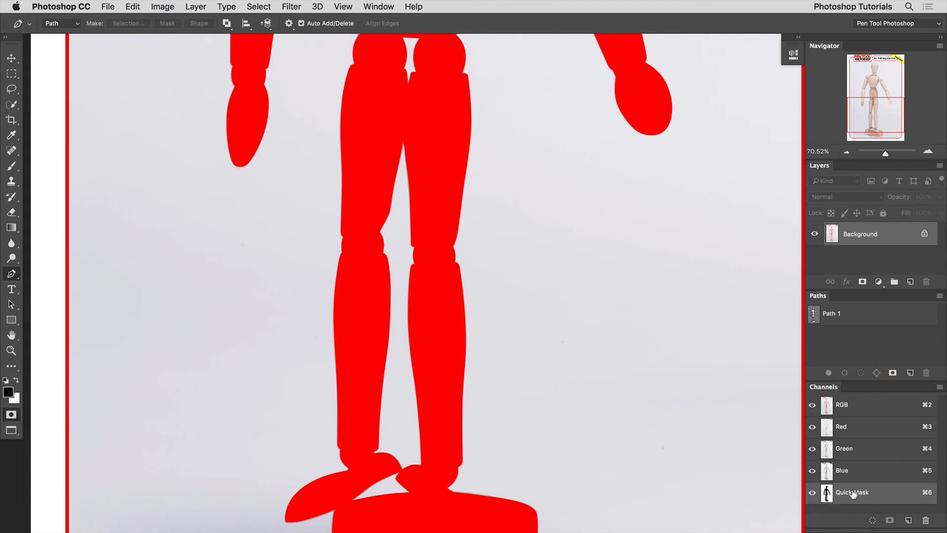
drag(444, 395, 469, 507)
scroll(370, 375, up, 10)
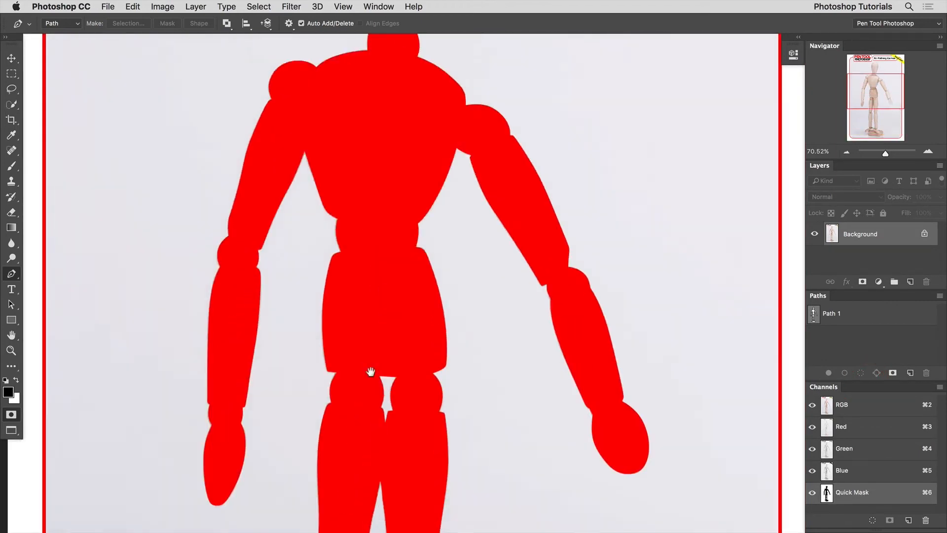
key(super+i)
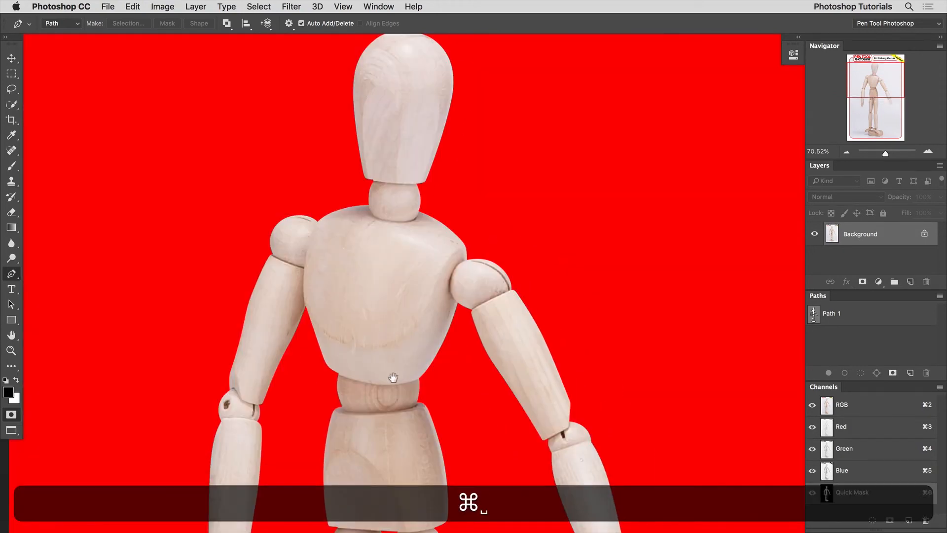
- Compare the Quick Mask with the selection outline around the pelvis and hip joints, ending in Quick Mask mode
scroll(392, 374, down, 5)
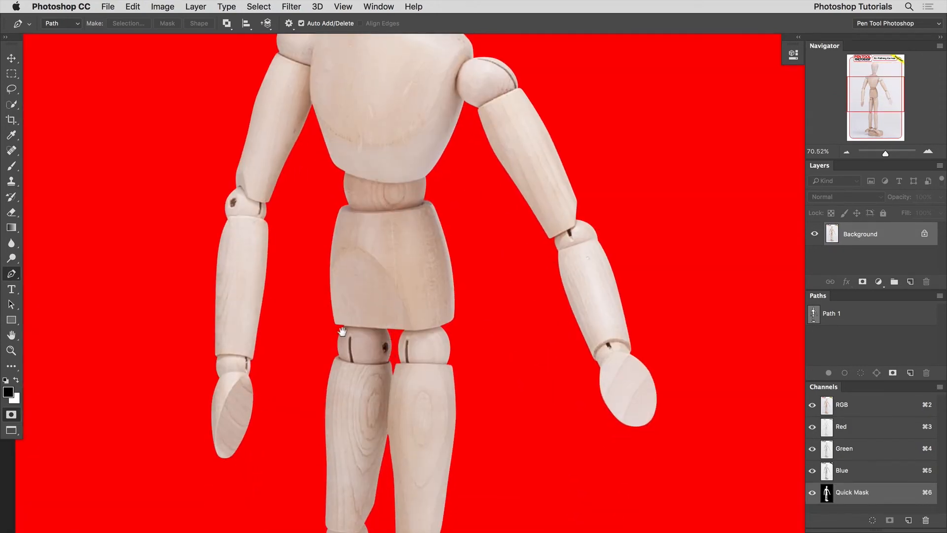
drag(343, 329, 377, 348)
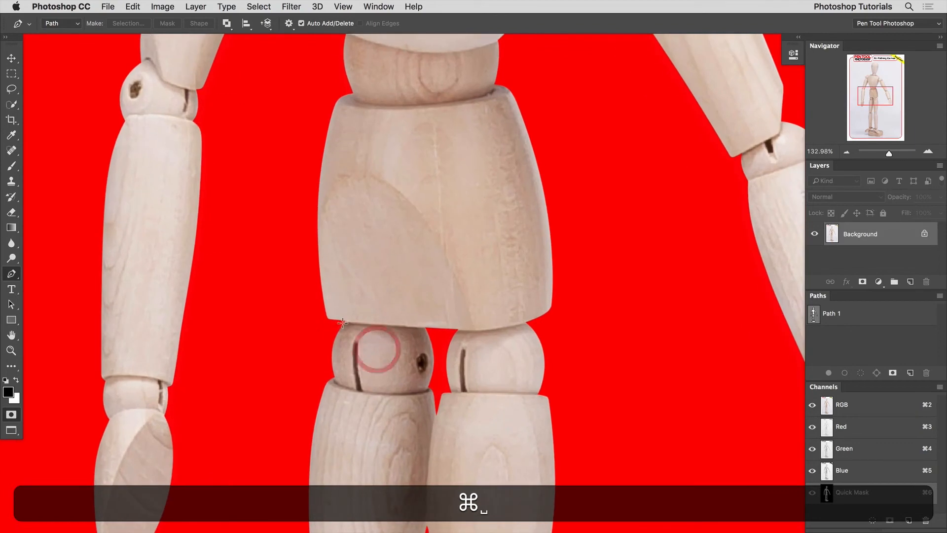
key(q)
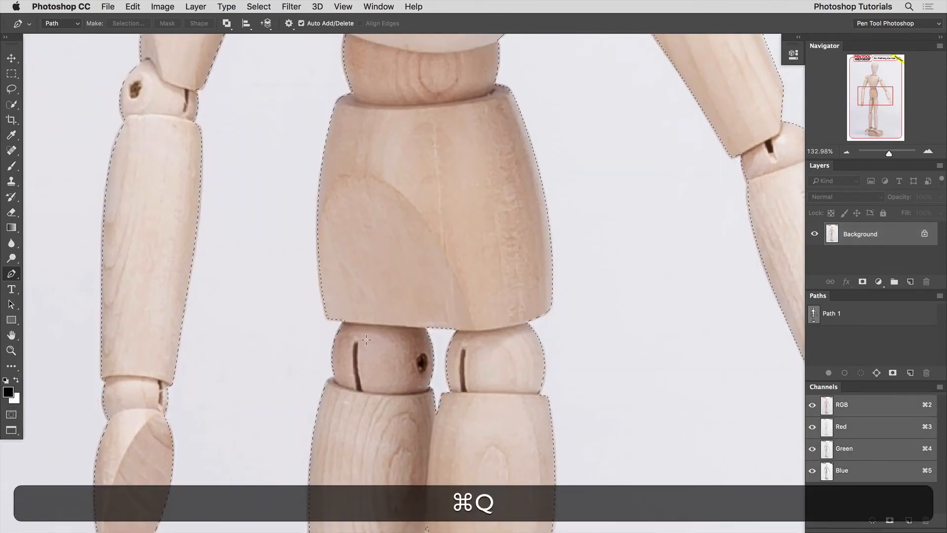
key(q)
key(q)
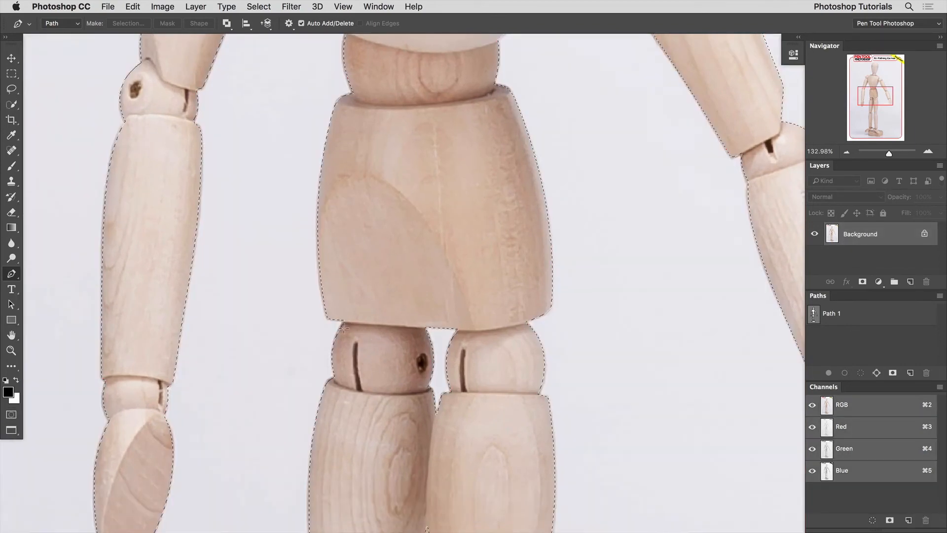
super+click(345, 321)
super+click(345, 321)
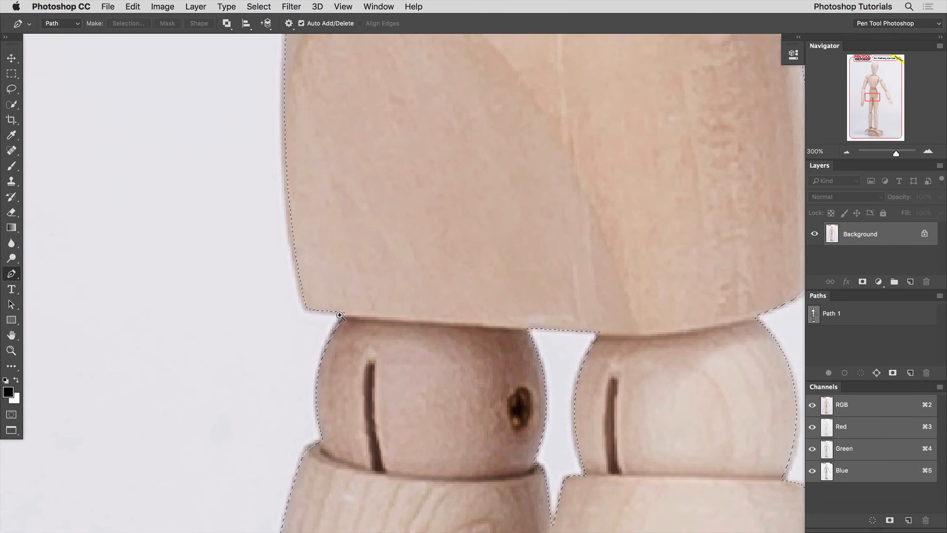
key(super+minus)
key(q)
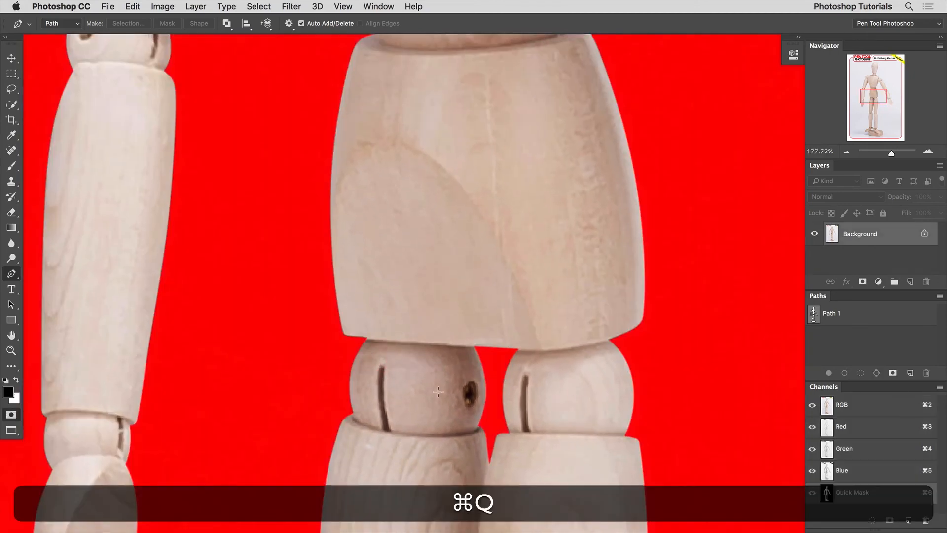
- Review the masked mannequin's upper body up close and fit the whole image in view
key(super+0)
drag(383, 355, 423, 451)
drag(429, 212, 429, 370)
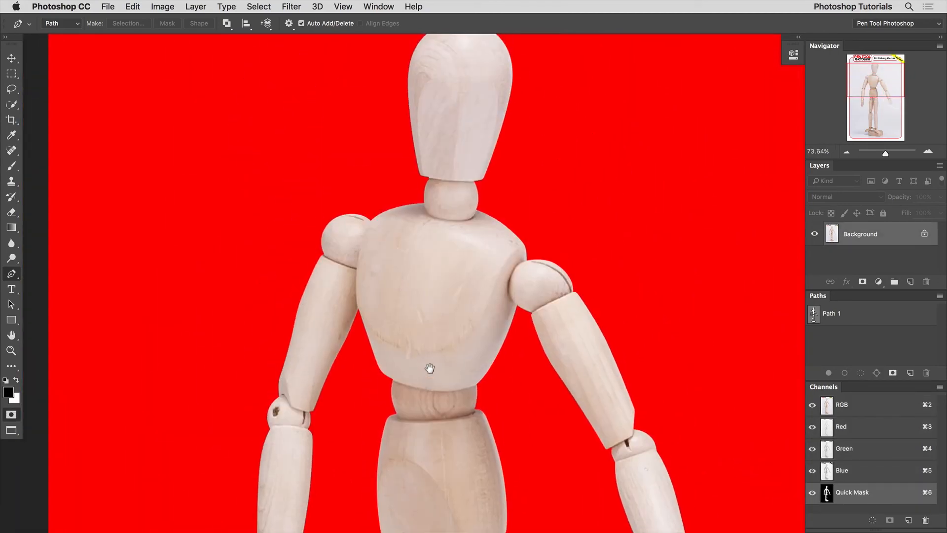
drag(444, 256, 448, 186)
key(super+0)
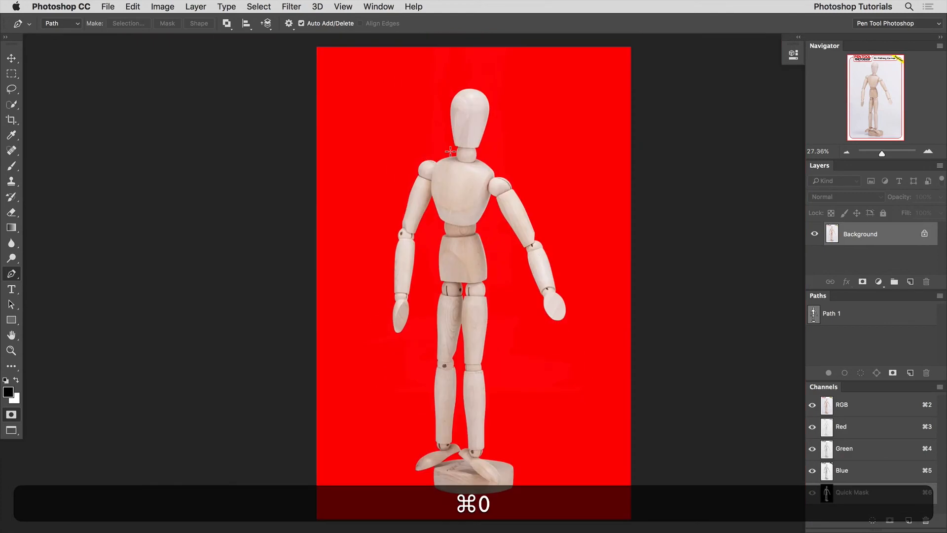
- Exit Quick Mask mode and deselect the mannequin
key(q)
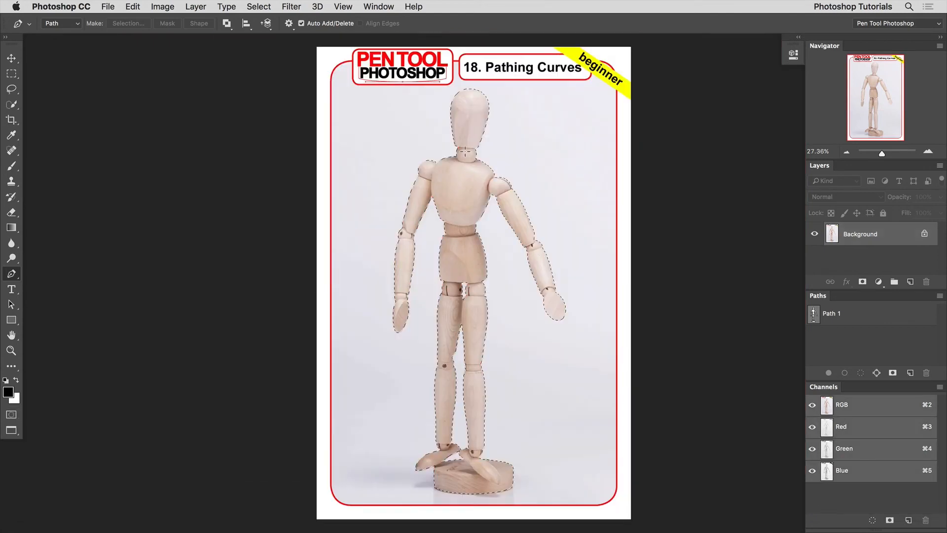
key(super+d)
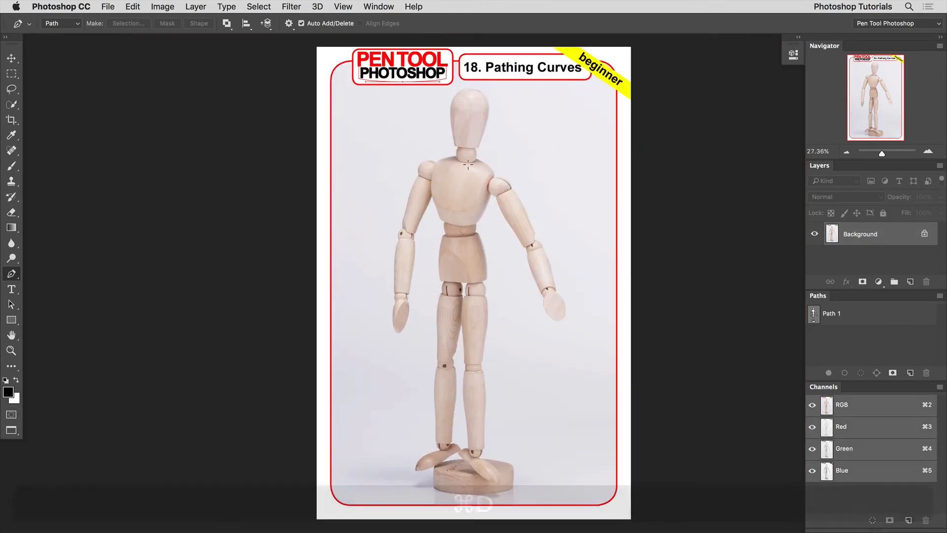
- Restore the mannequin selection, try adding it as a layer mask on the Background, undo the mask and deselect
key(super+z)
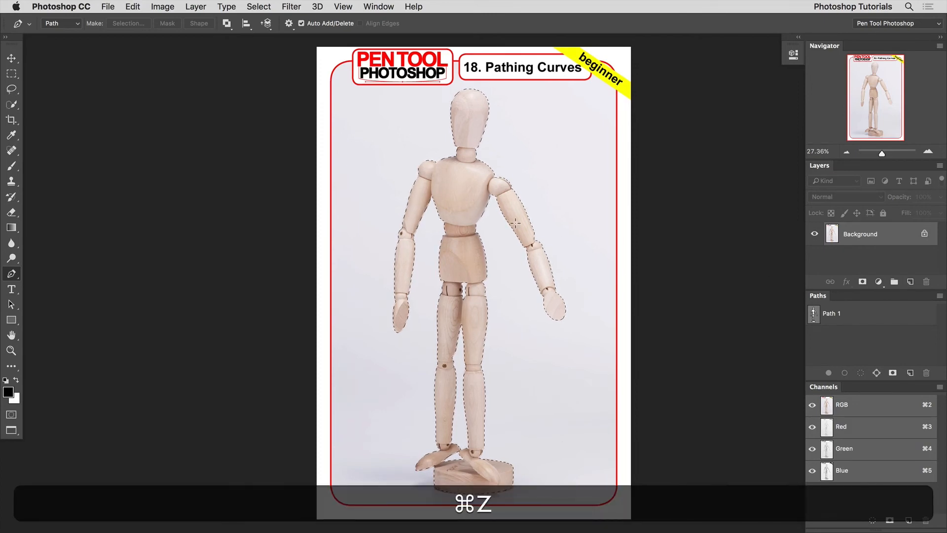
click(862, 282)
key(super+z)
key(super+d)
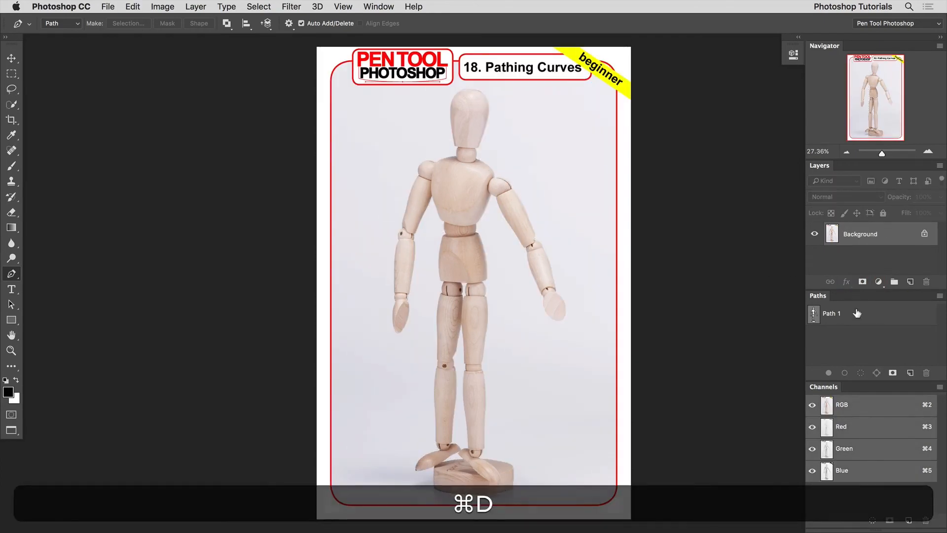
- Define Path 1 as the image's clipping path, leaving the flatness value blank
click(853, 314)
click(939, 295)
click(867, 399)
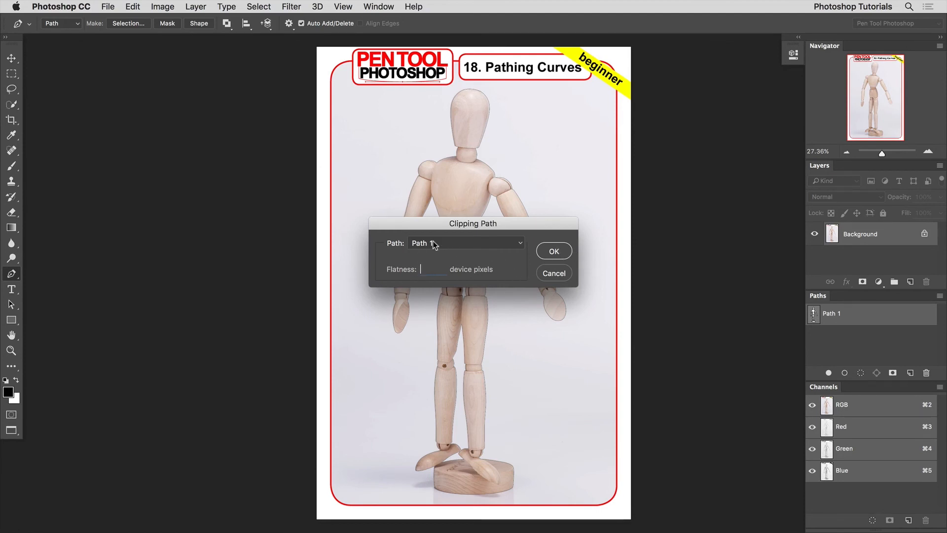
click(554, 251)
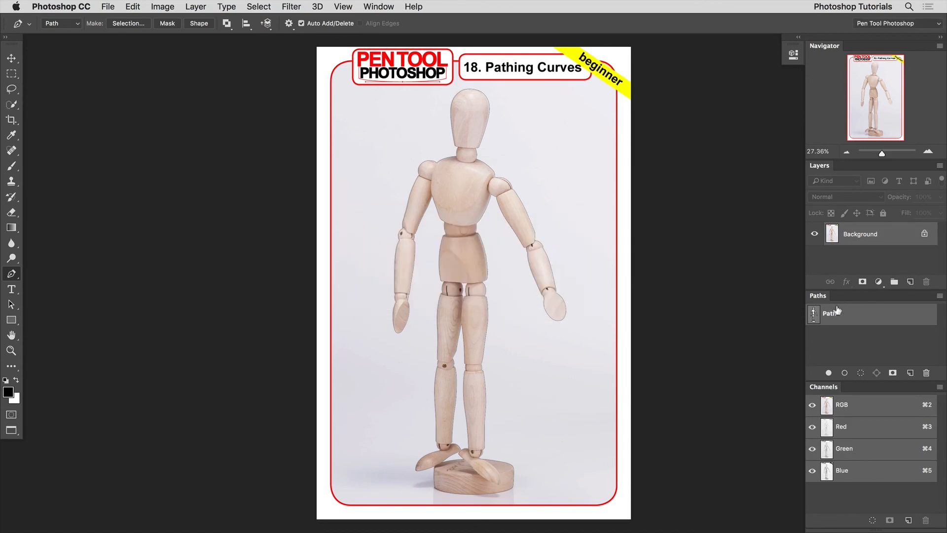
- Undo and redo the clipping path assignment repeatedly to compare how Path 1 is listed with and without it
key(super+z)
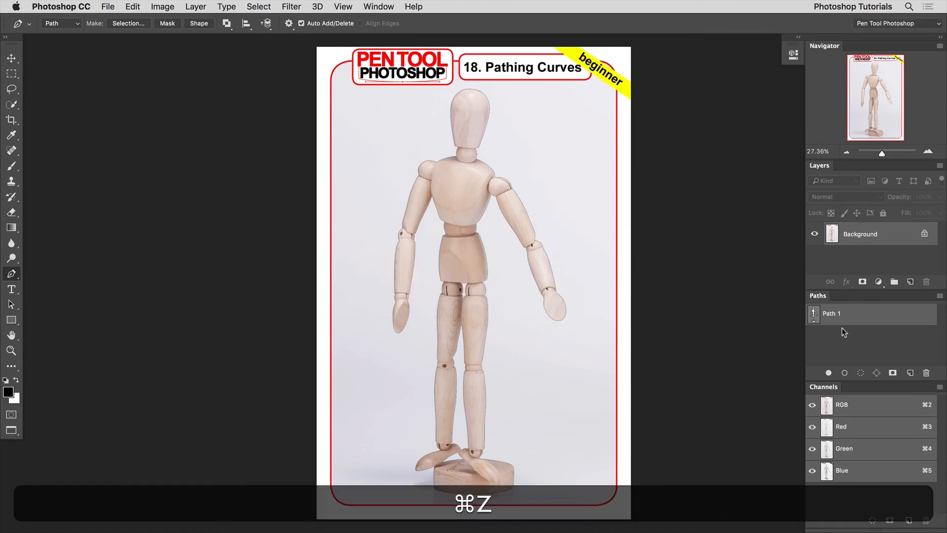
key(super+z)
key(super+z)
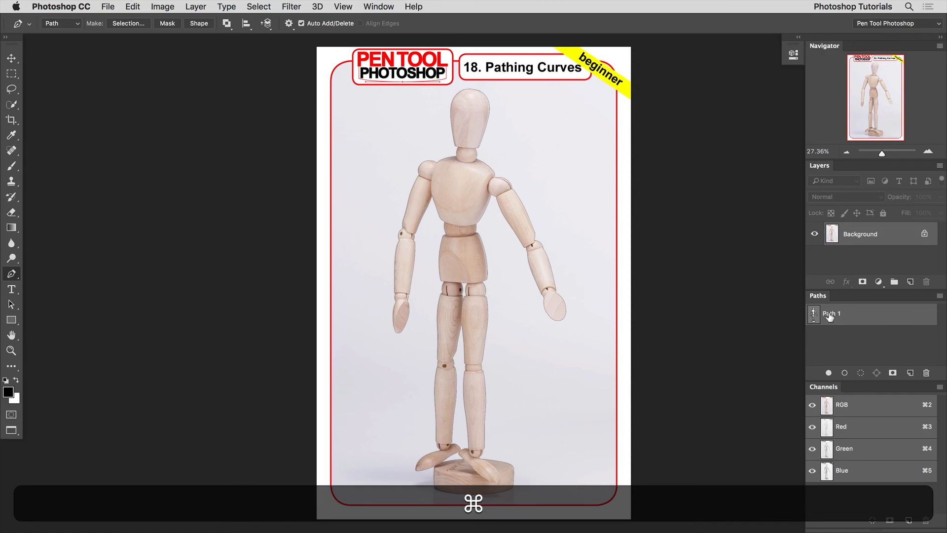
key(super+z)
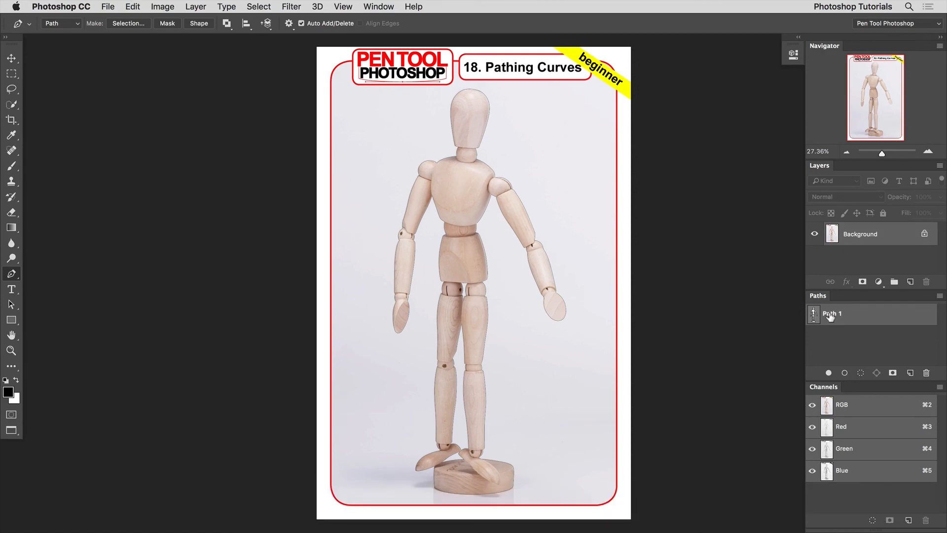